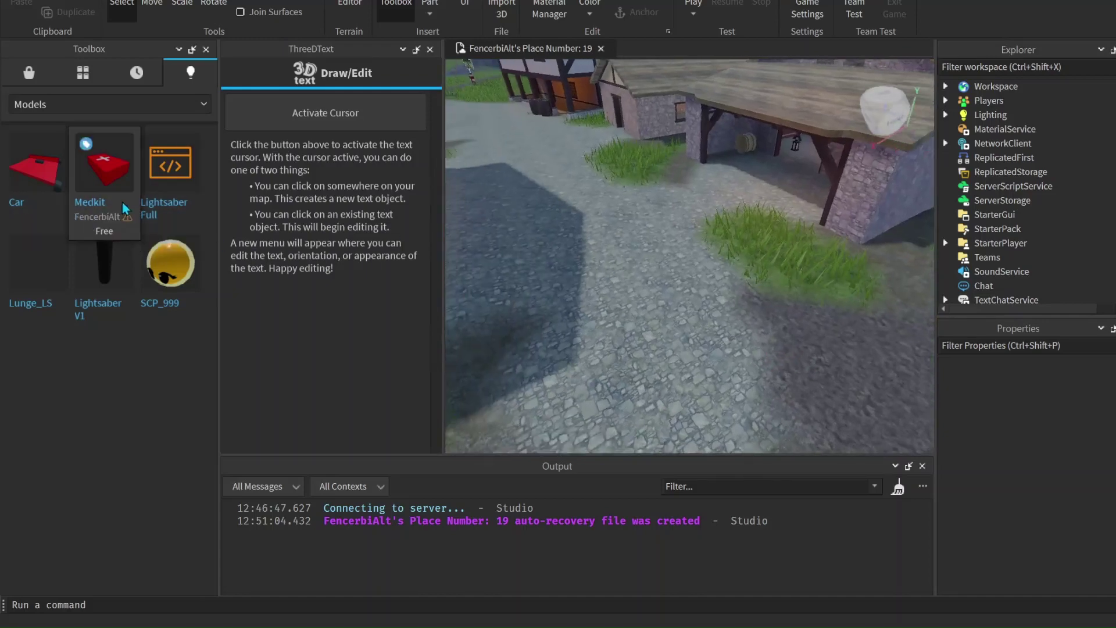
- Place the Medkit model from the saved models on the cobblestone path in the workspace
drag(96, 153, 654, 298)
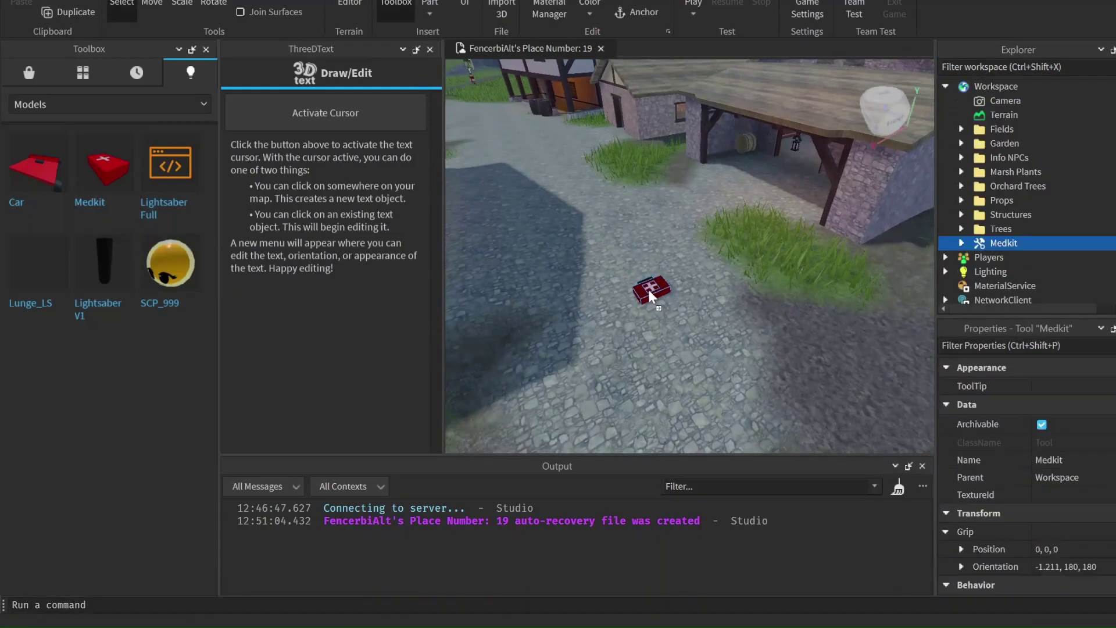
click(738, 316)
scroll(742, 323, up, 6)
right_drag(741, 323, 751, 322)
scroll(741, 322, down, 5)
scroll(740, 324, up, 3)
scroll(740, 322, down, 3)
scroll(741, 322, up, 4)
scroll(740, 322, down, 4)
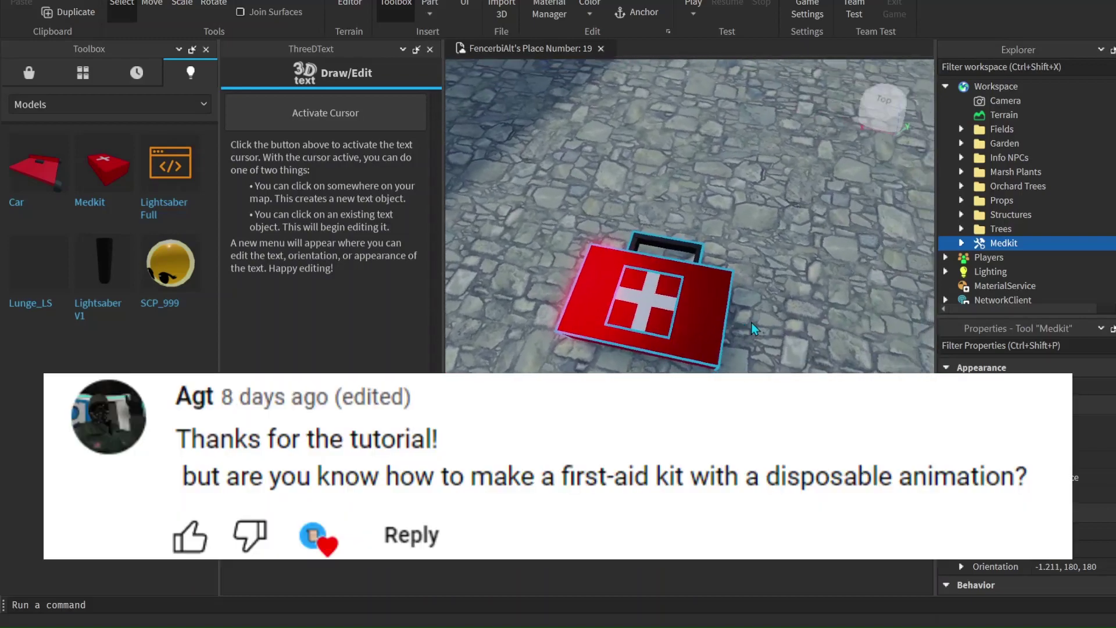
- Close the ThreeDText plugin window and inspect the medkit up close in the enlarged viewport
click(430, 49)
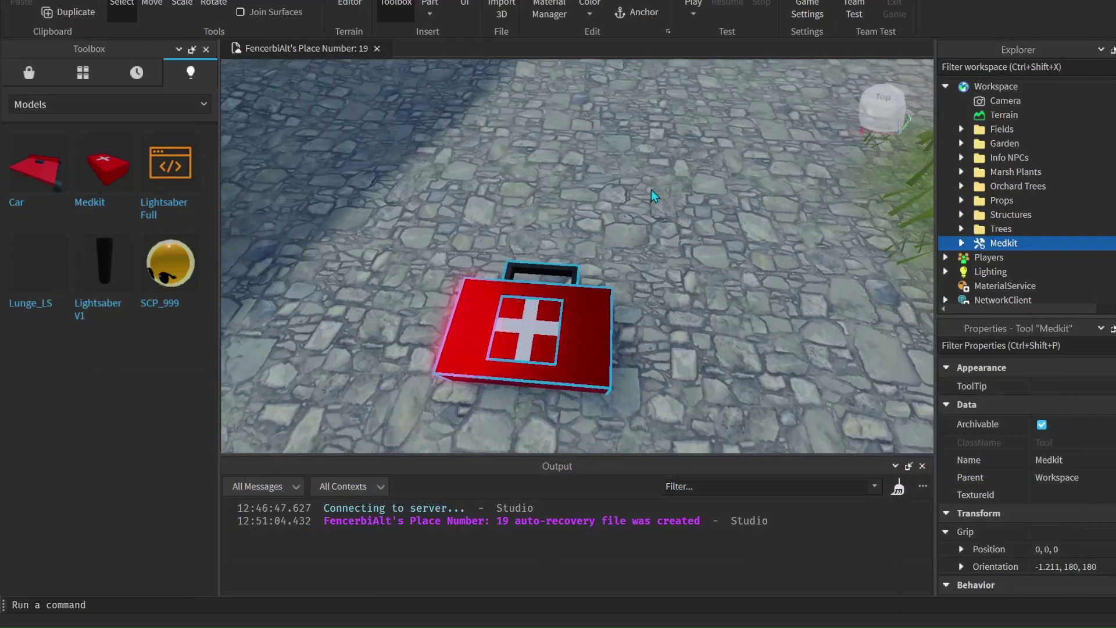
scroll(651, 189, down, 4)
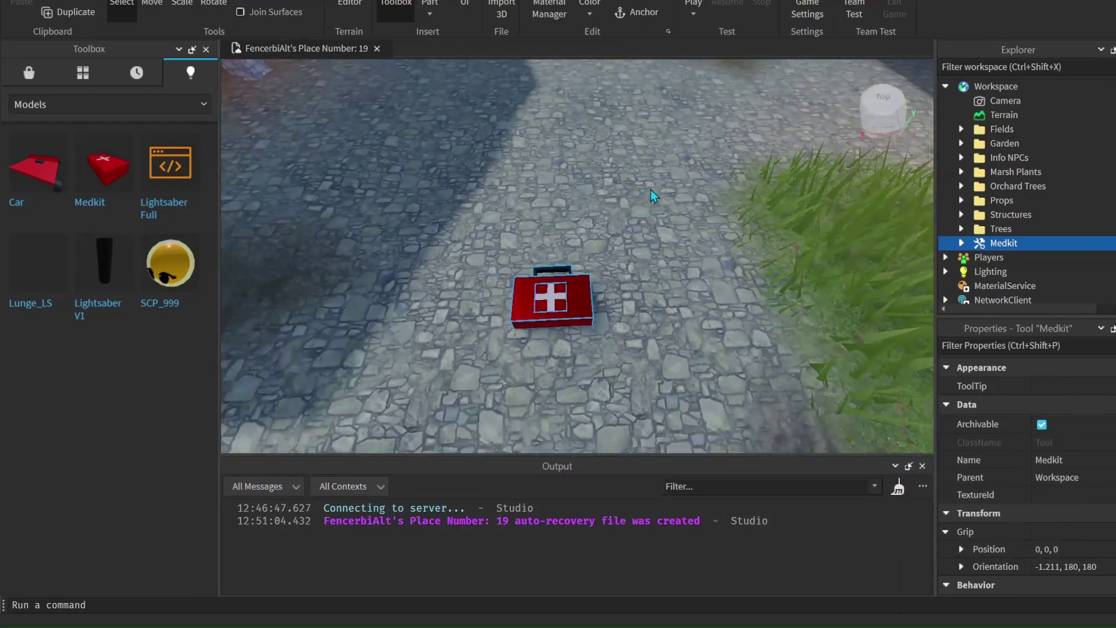
scroll(650, 190, up, 5)
scroll(651, 189, down, 1)
right_drag(651, 189, 650, 190)
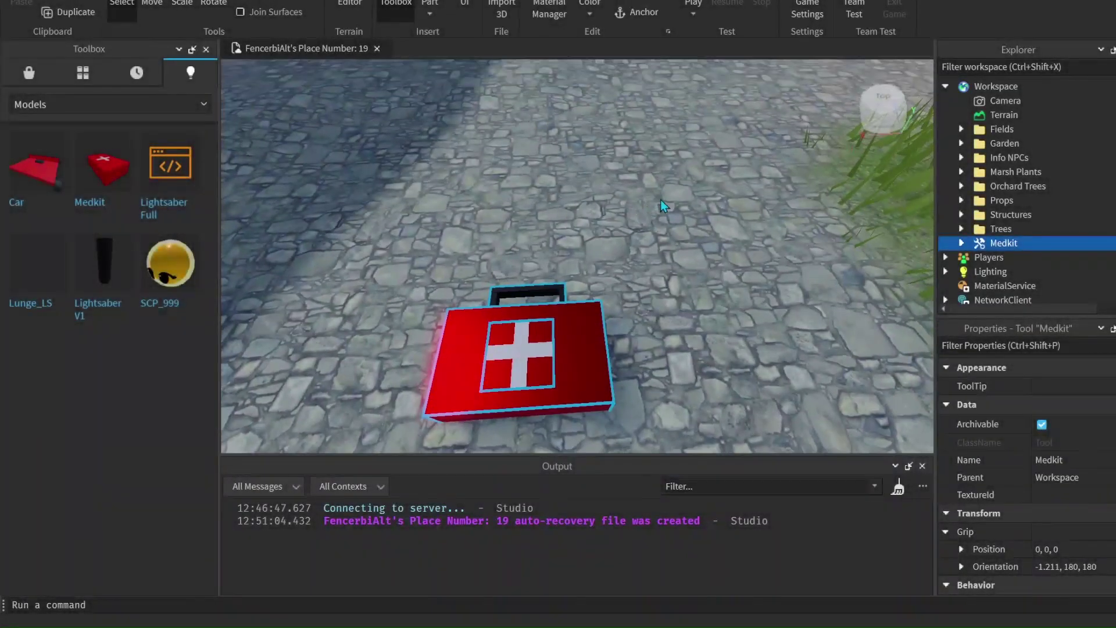
scroll(661, 201, down, 4)
scroll(664, 204, up, 4)
scroll(661, 204, down, 3)
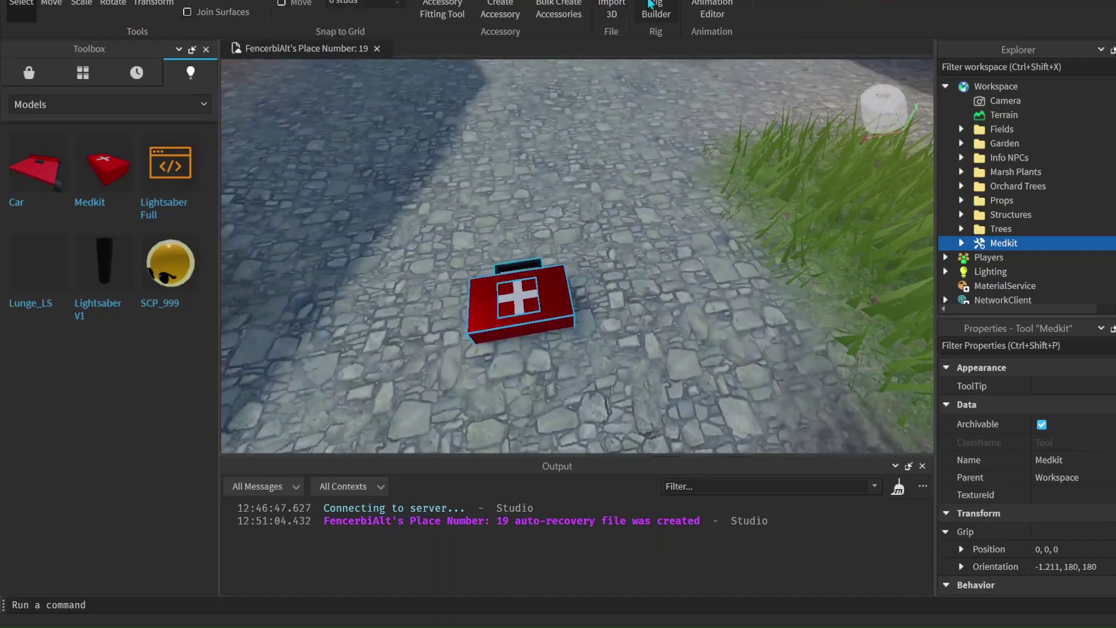
- Insert an R15 Block Rig with the Rig Builder and stand it beside the medkit
click(656, 8)
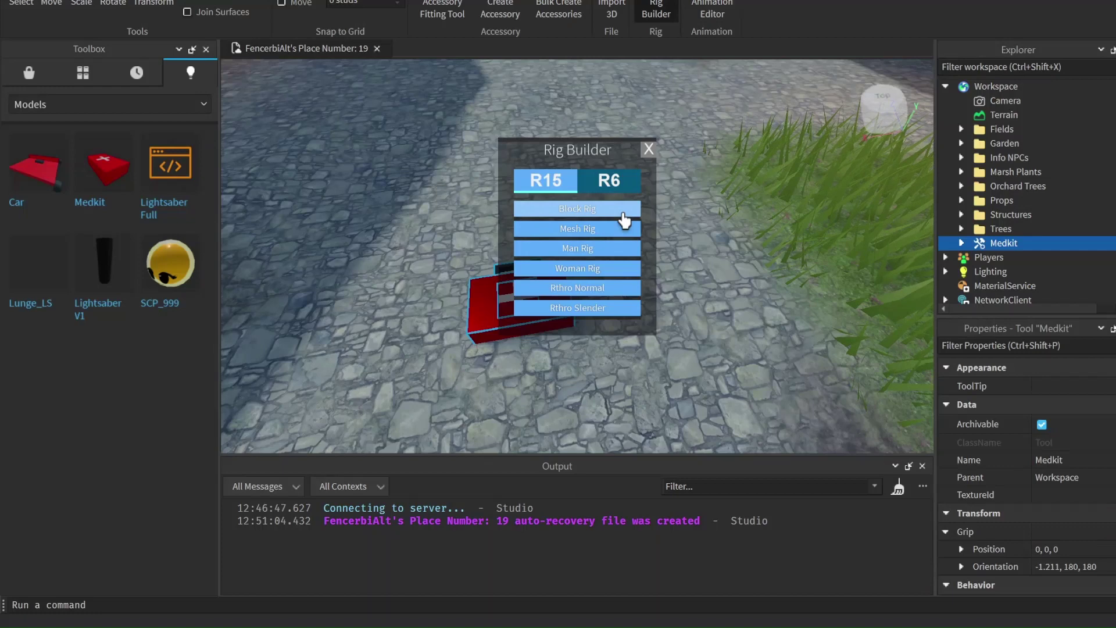
click(622, 210)
drag(580, 202, 582, 249)
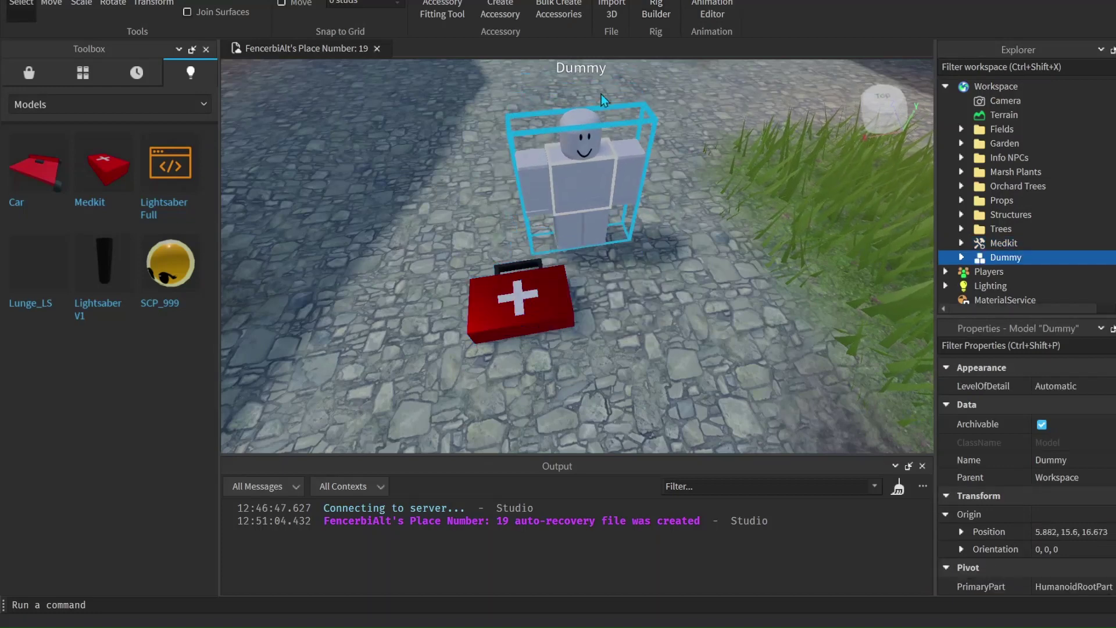
click(648, 16)
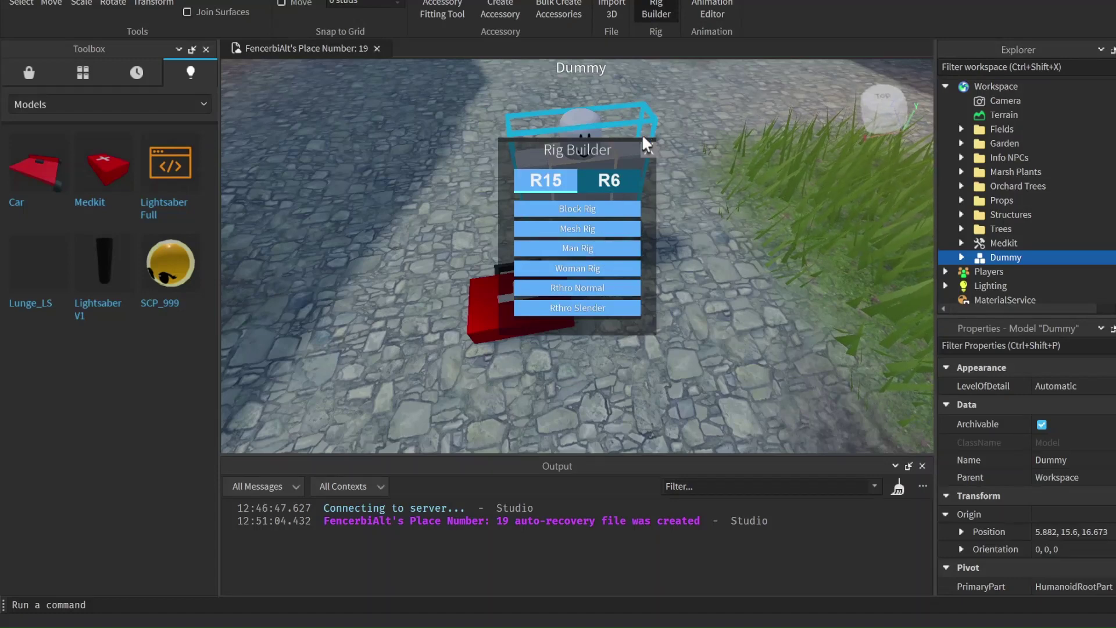
click(645, 152)
key(f)
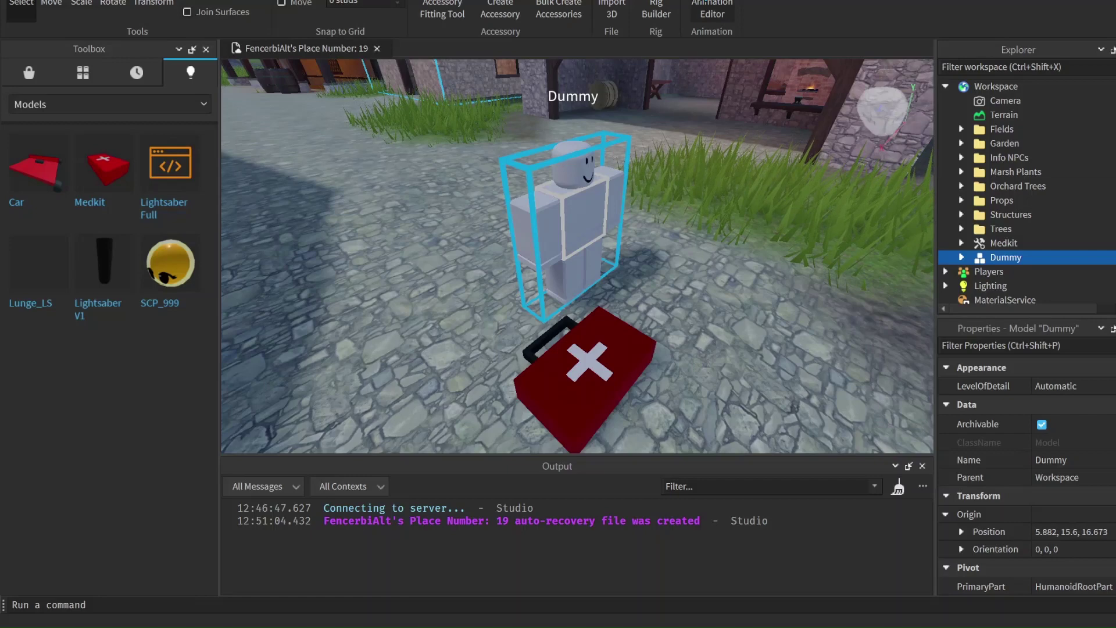
- Open the Animation Editor and close the Output window to make room for it
click(719, 18)
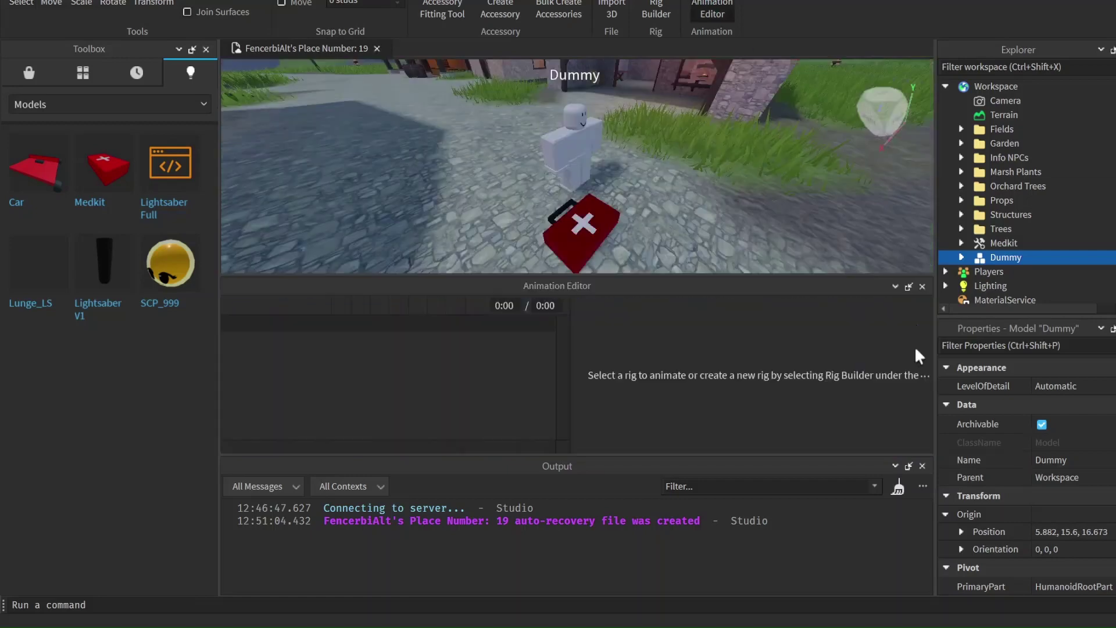
click(925, 469)
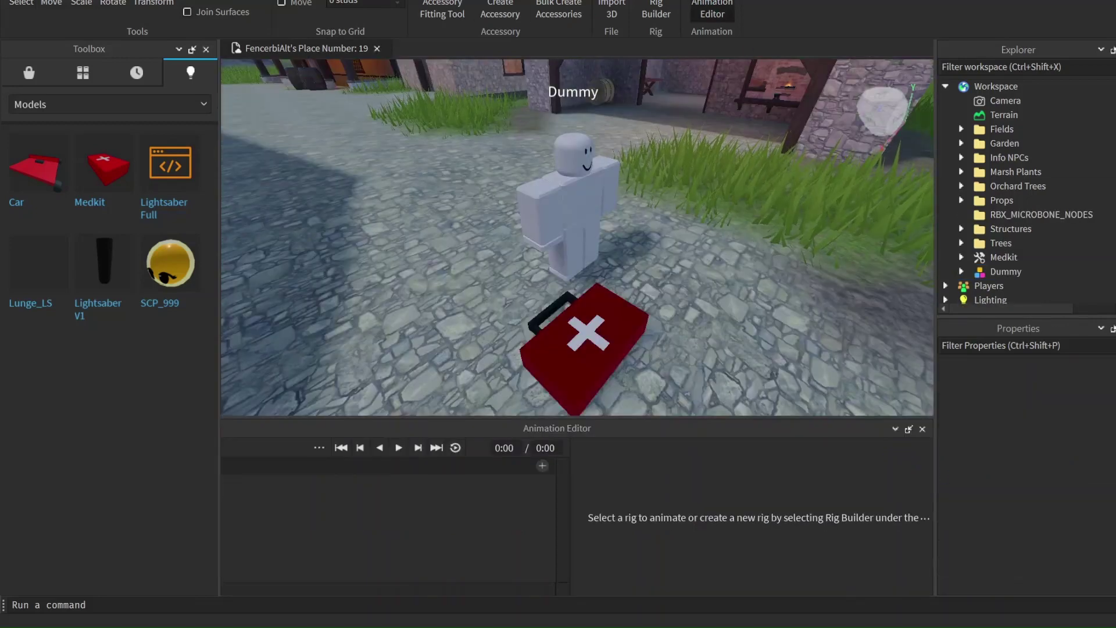
click(481, 1)
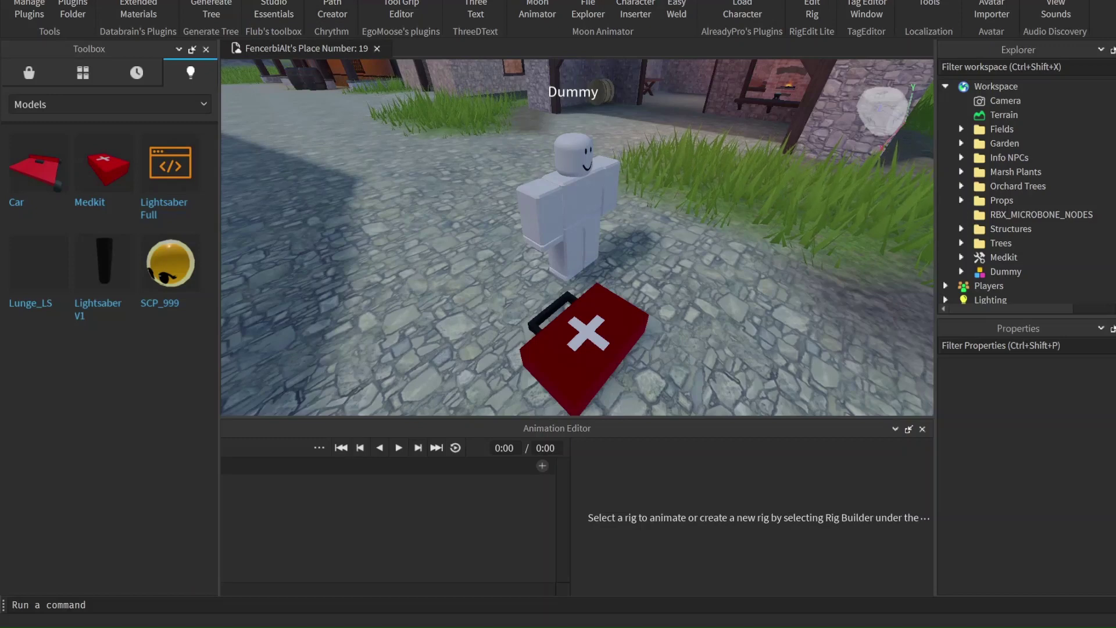
click(349, 1)
key(d)
right_drag(629, 170, 625, 169)
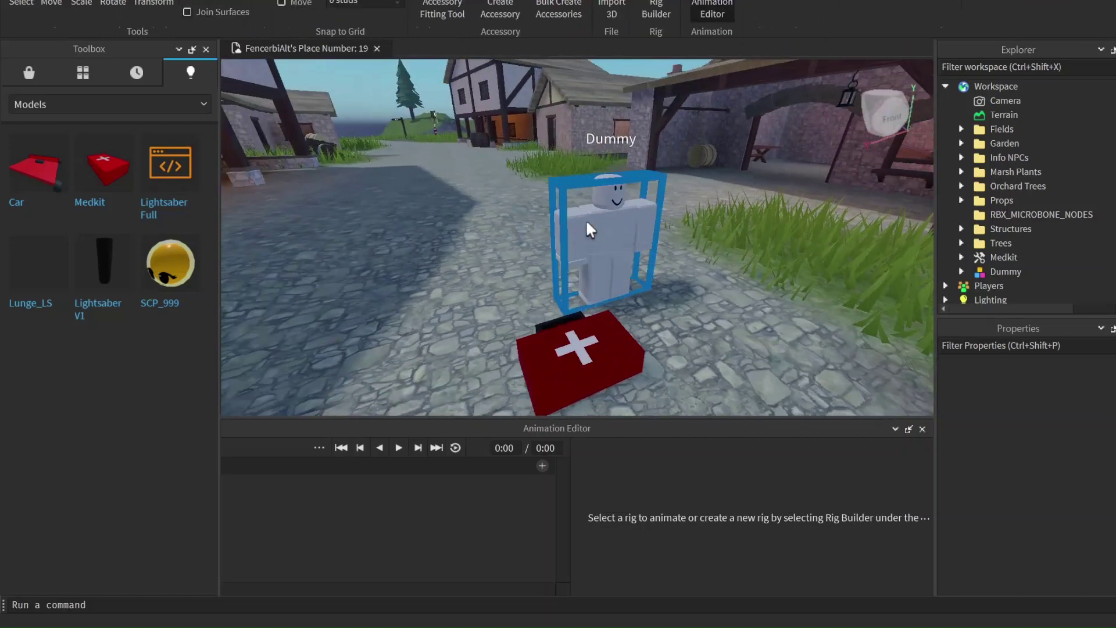
- Create an animation named Animation_Medkit1 for the Dummy rig
click(581, 224)
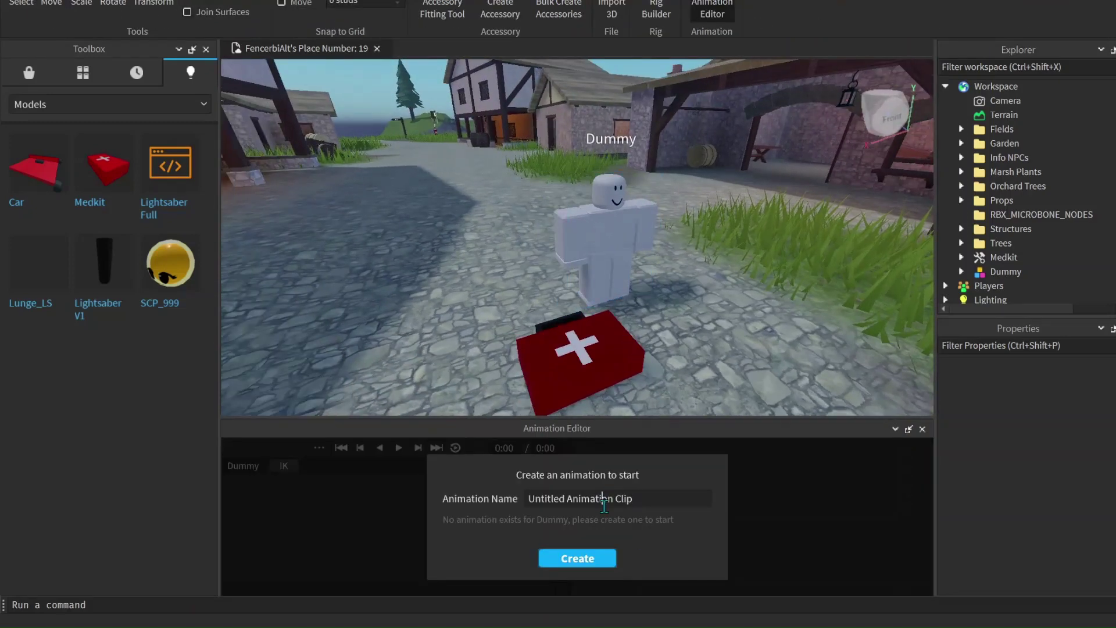
key(ctrl+a)
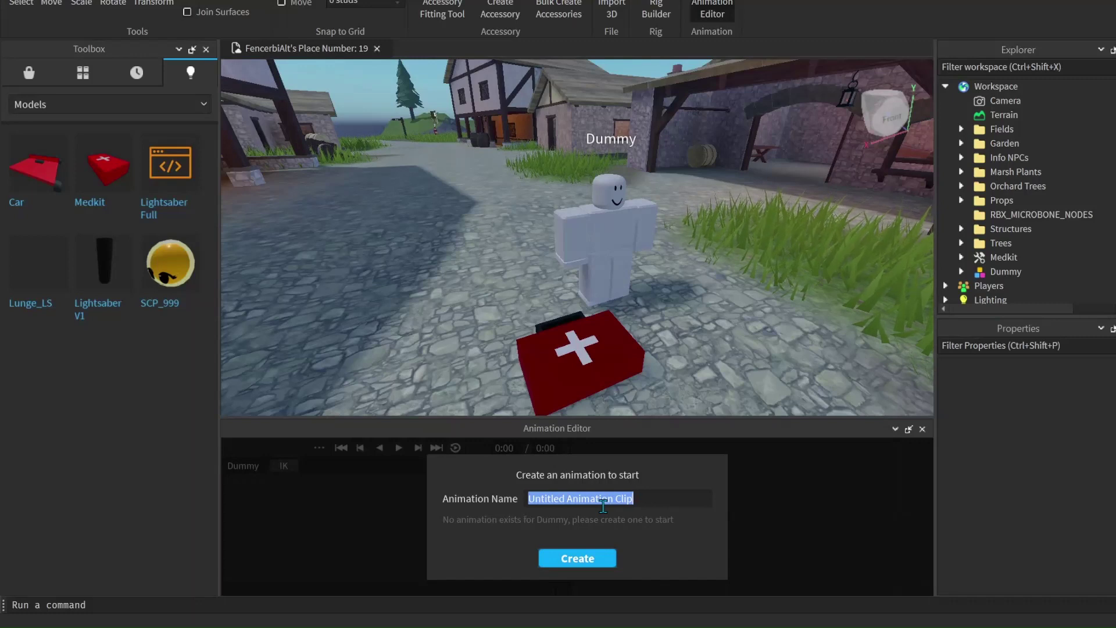
text(Animation_Me)
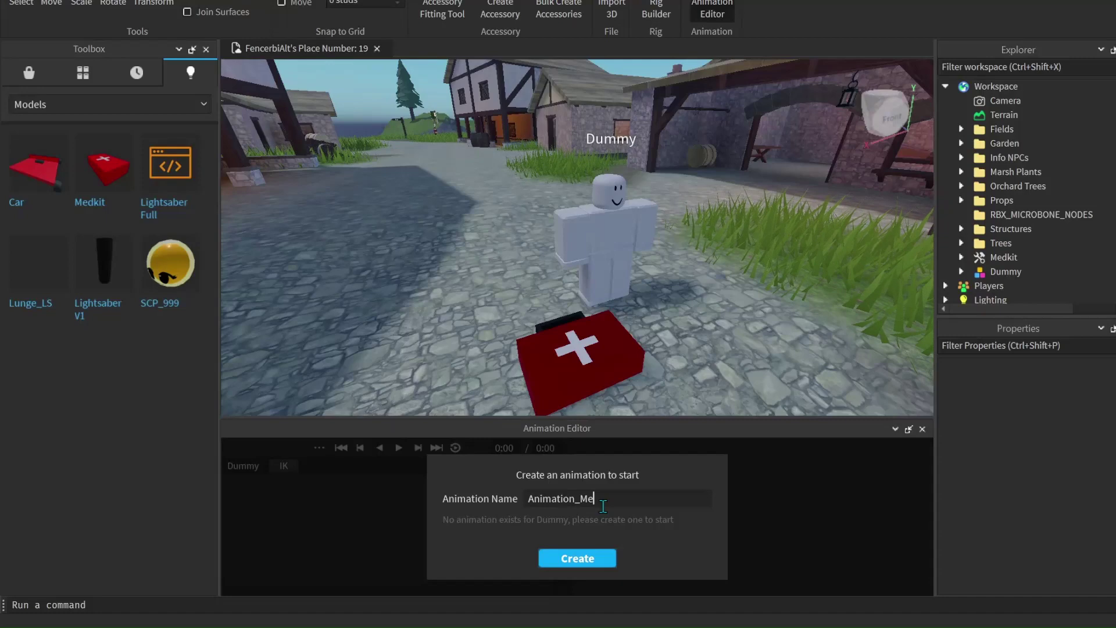
click(592, 559)
- Rotate the Dummy's right upper arm up and forward at frame 0:00
click(581, 222)
key(a)
right_drag(609, 221, 609, 221)
key(d)
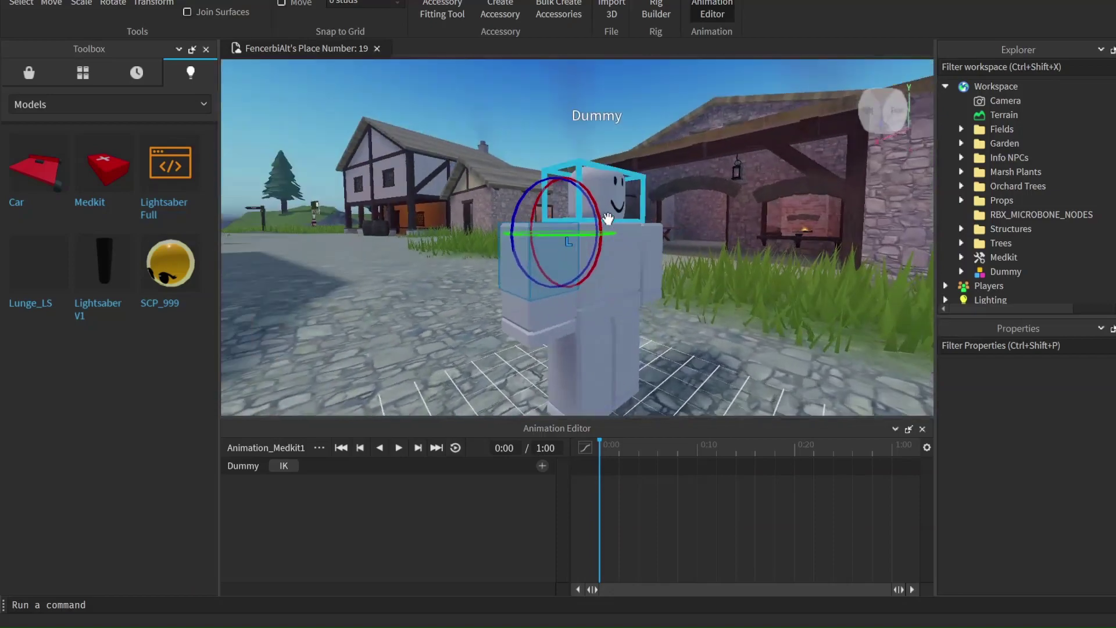
drag(594, 215, 566, 149)
right_drag(566, 148, 644, 166)
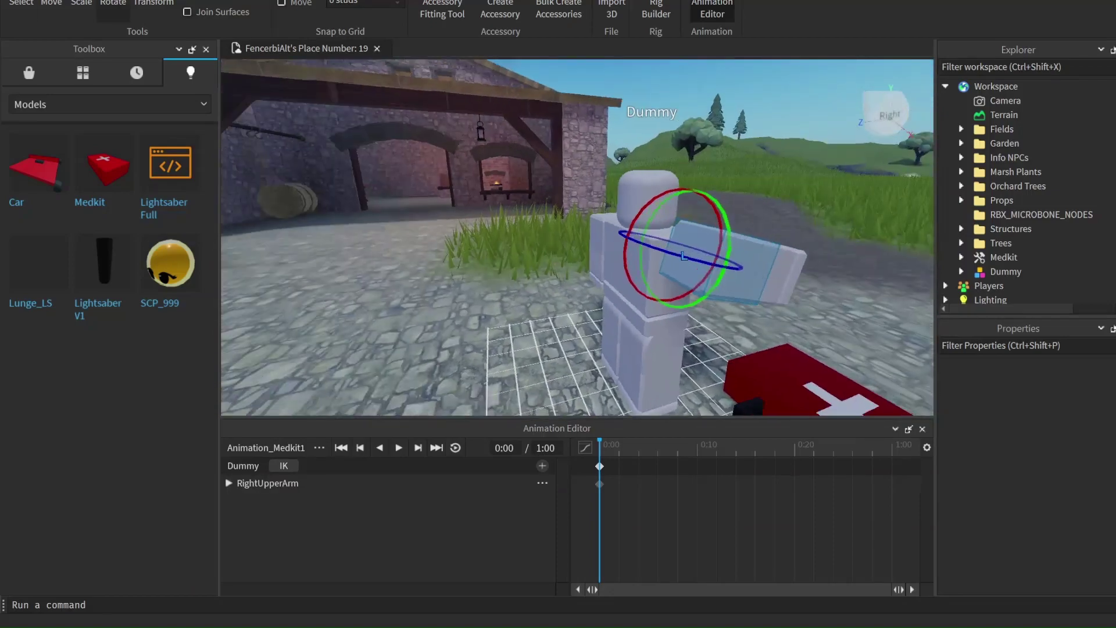
- Shift the raised right upper arm slightly along its local vertical axis with the Move tool
click(55, 2)
key(d)
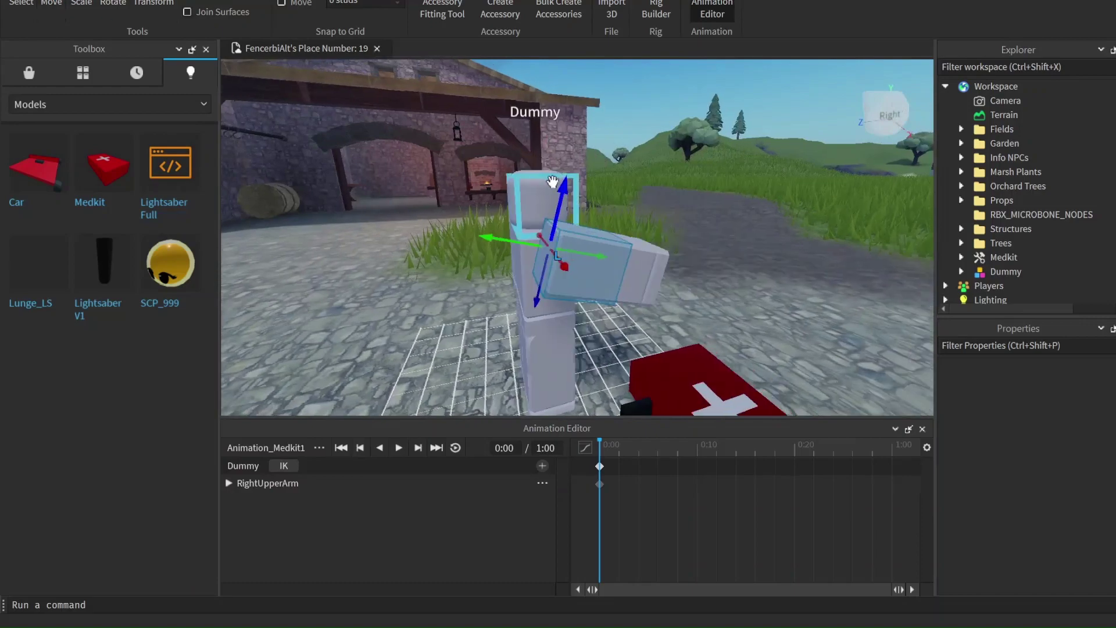
drag(560, 186, 538, 201)
right_drag(539, 200, 605, 183)
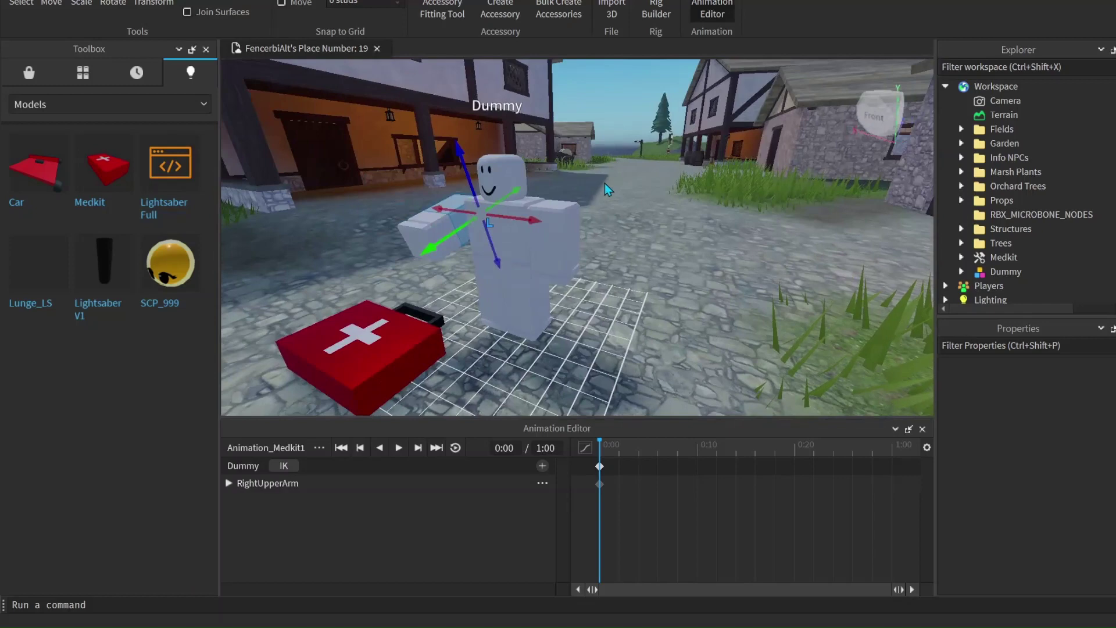
- Rotate the Dummy's left upper arm inward across the body at frame 0:04
click(558, 216)
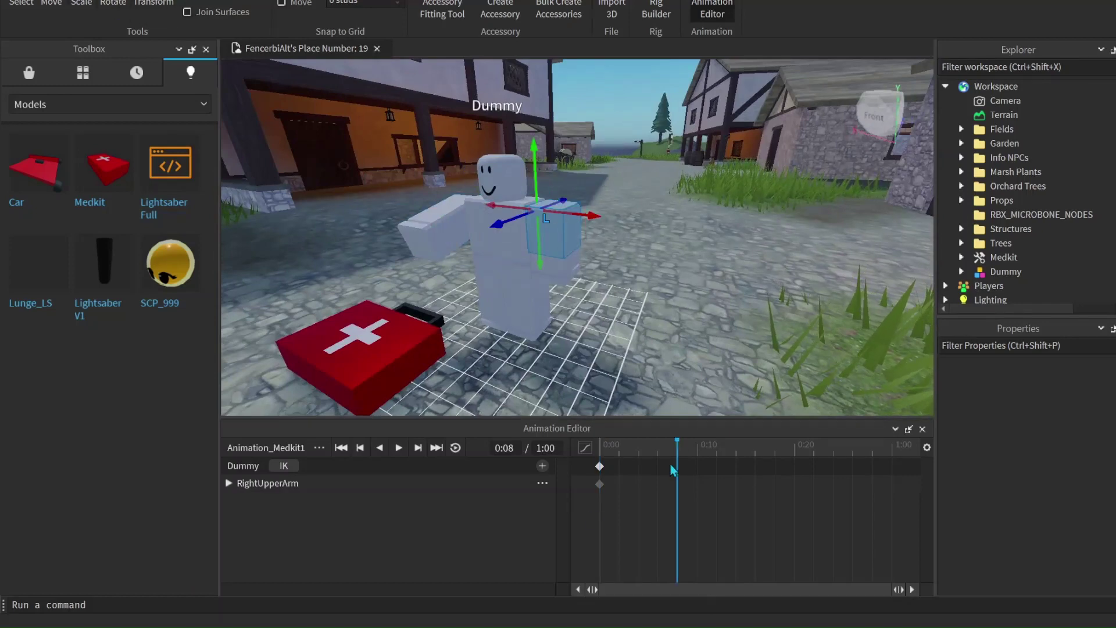
drag(677, 456, 639, 448)
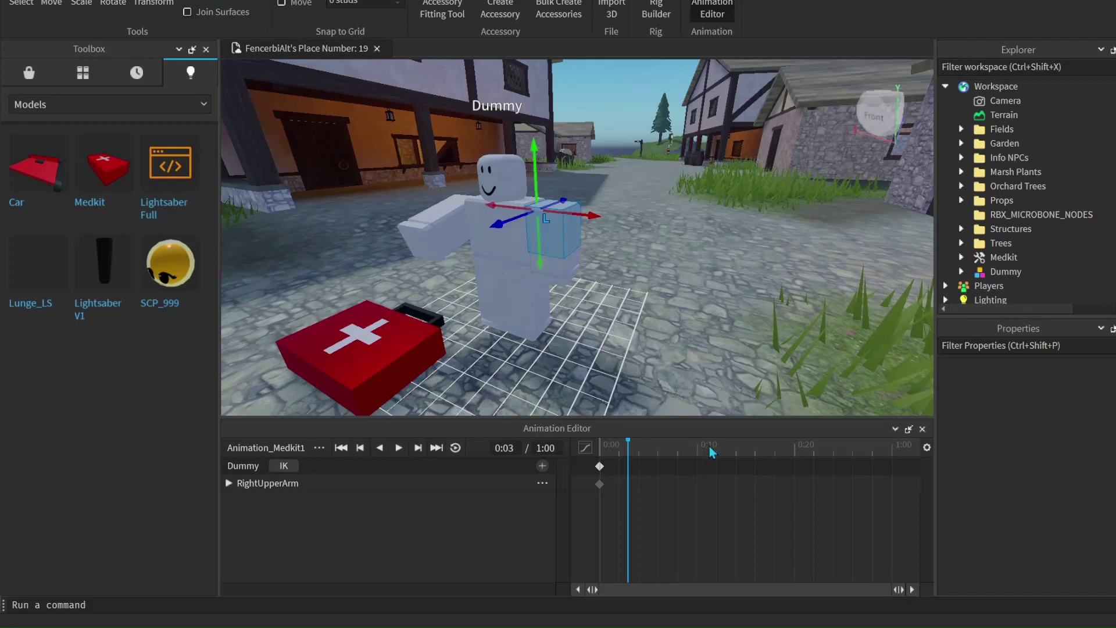
drag(666, 459, 642, 461)
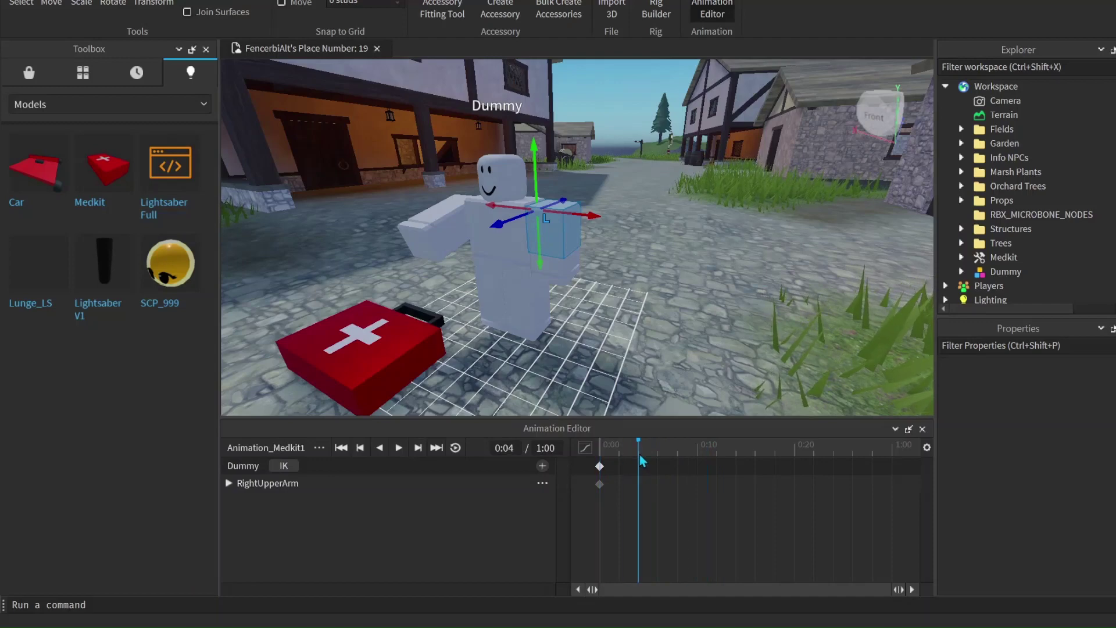
key(r)
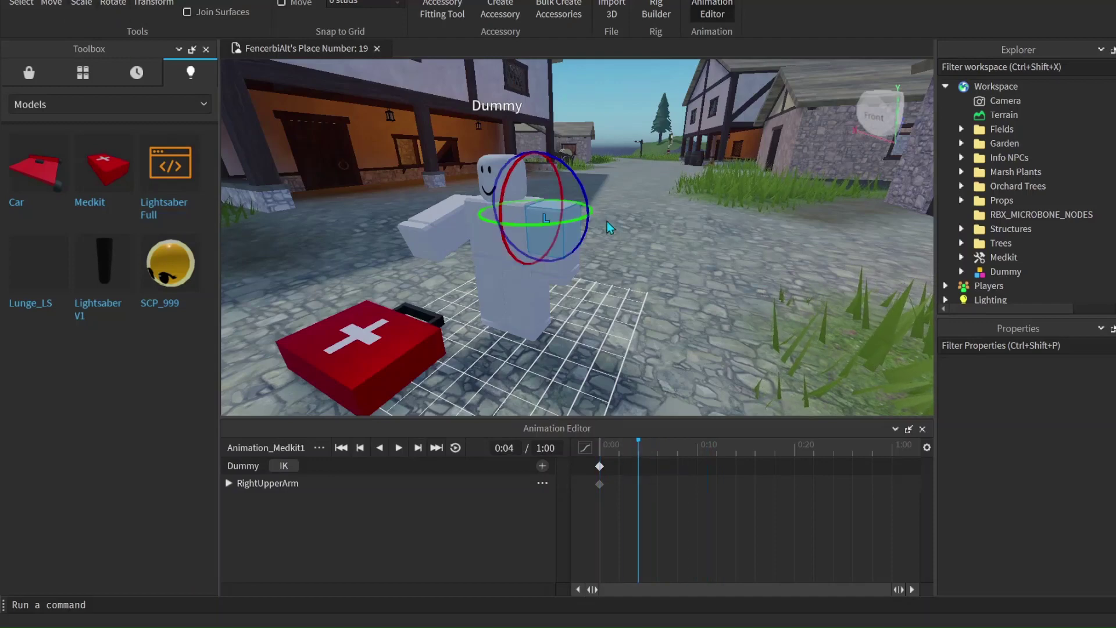
drag(504, 239, 485, 177)
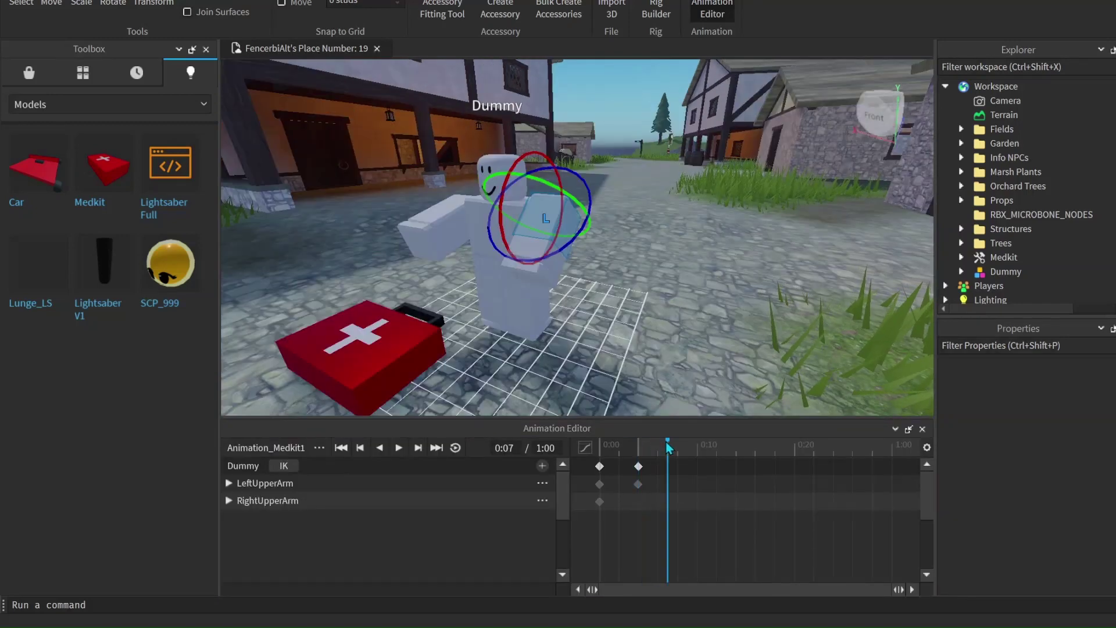
- Try rotating the Dummy's left upper leg at frame 0:07
click(663, 447)
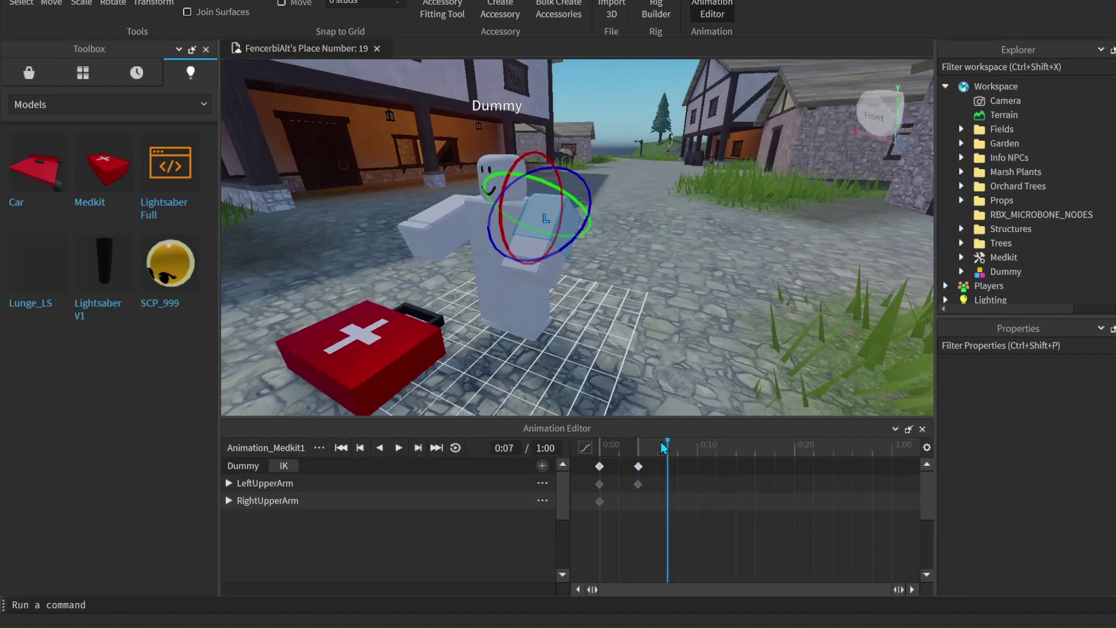
click(503, 301)
drag(504, 301, 603, 385)
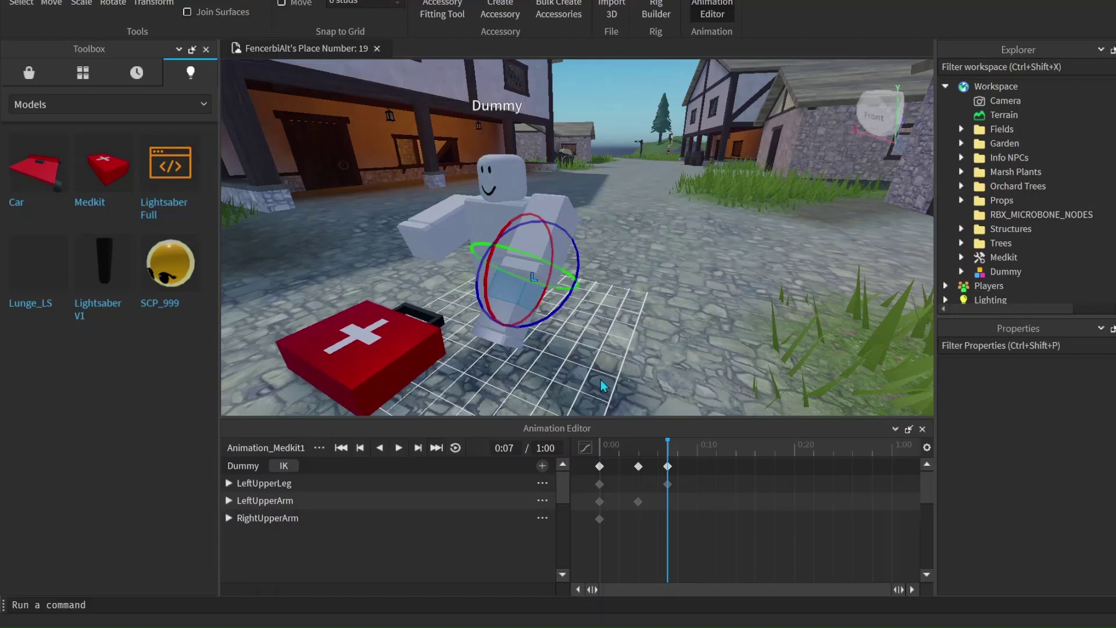
click(586, 447)
click(544, 567)
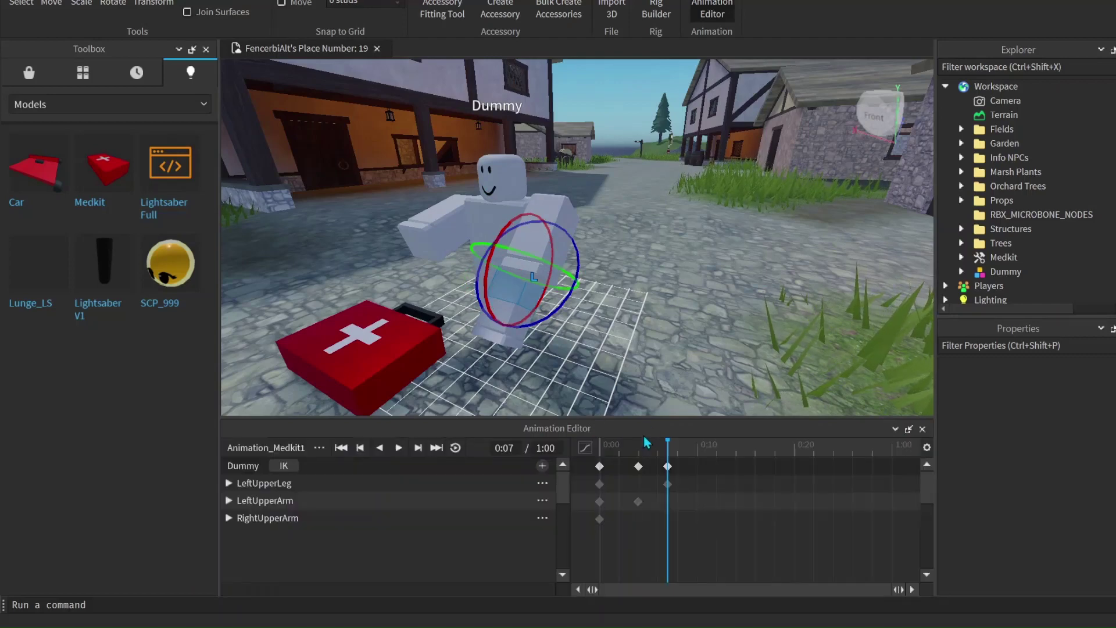
- Preview the animation and undo the left upper leg rotation
key(space)
key(space)
click(705, 197)
key(a)
right_drag(706, 197, 707, 199)
key(space)
key(ctrl+z)
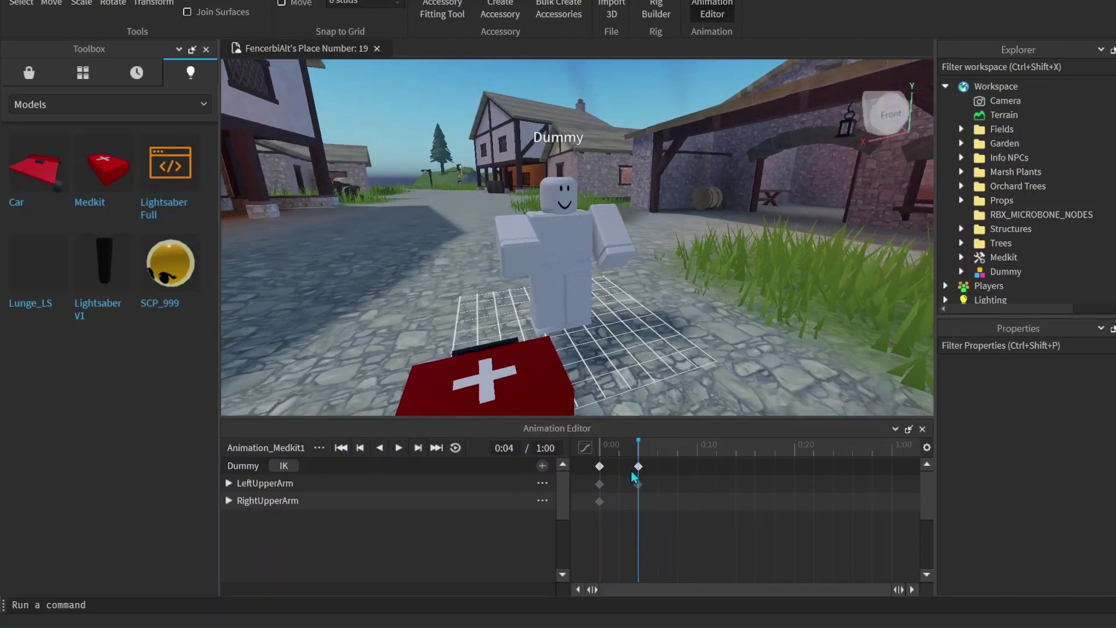
- Try moving the left upper arm keyframe to 0:10, preview the playback, and undo the move
drag(642, 466, 602, 454)
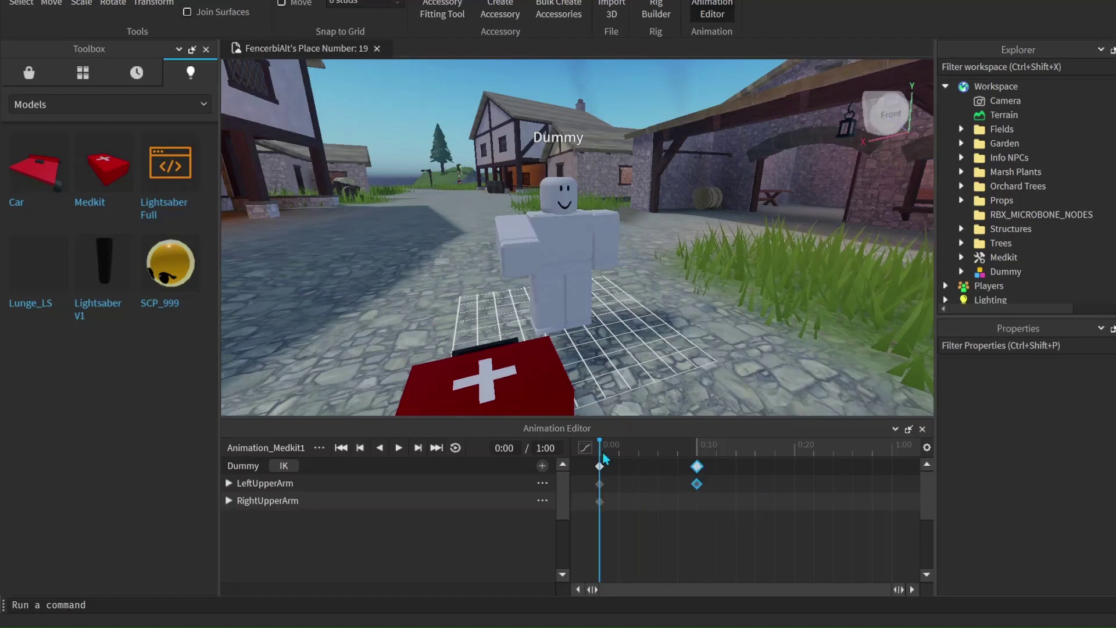
key(space)
key(space)
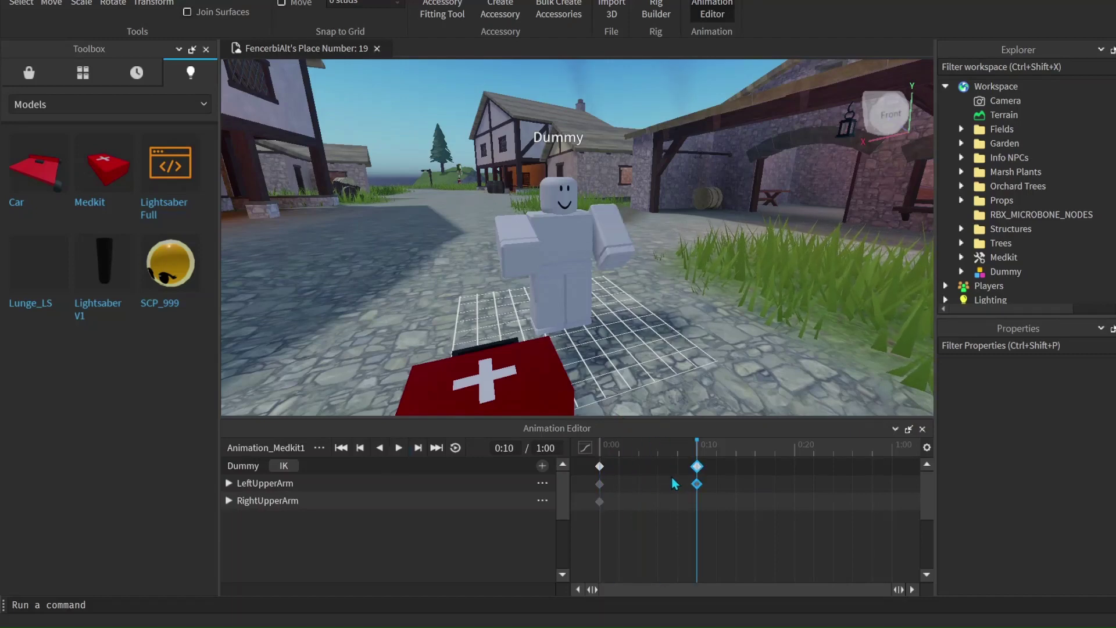
click(696, 467)
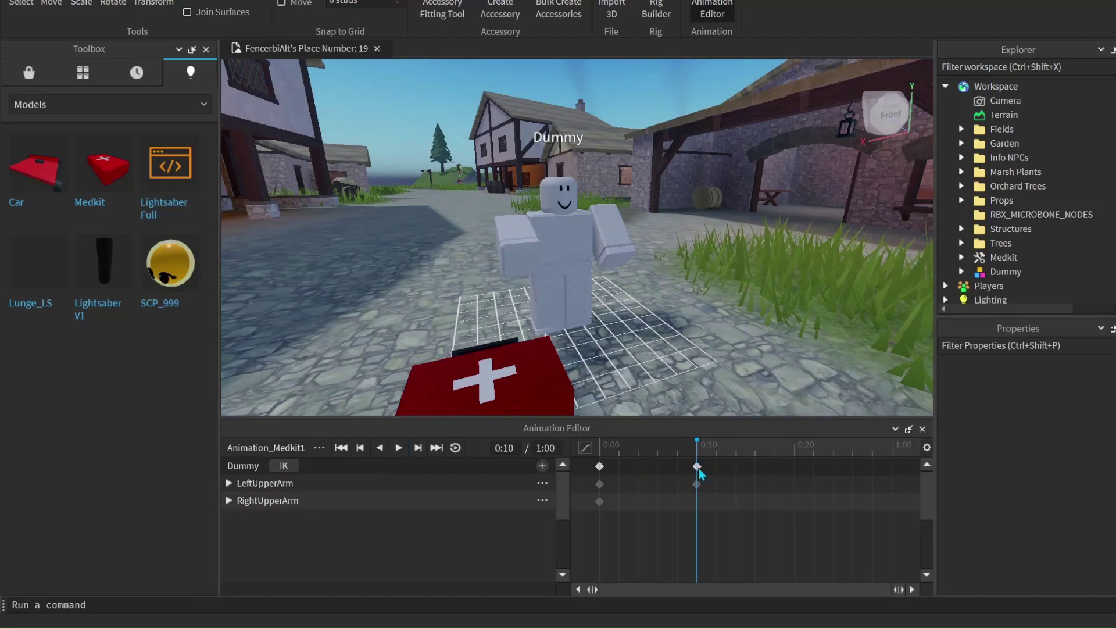
key(ctrl+z)
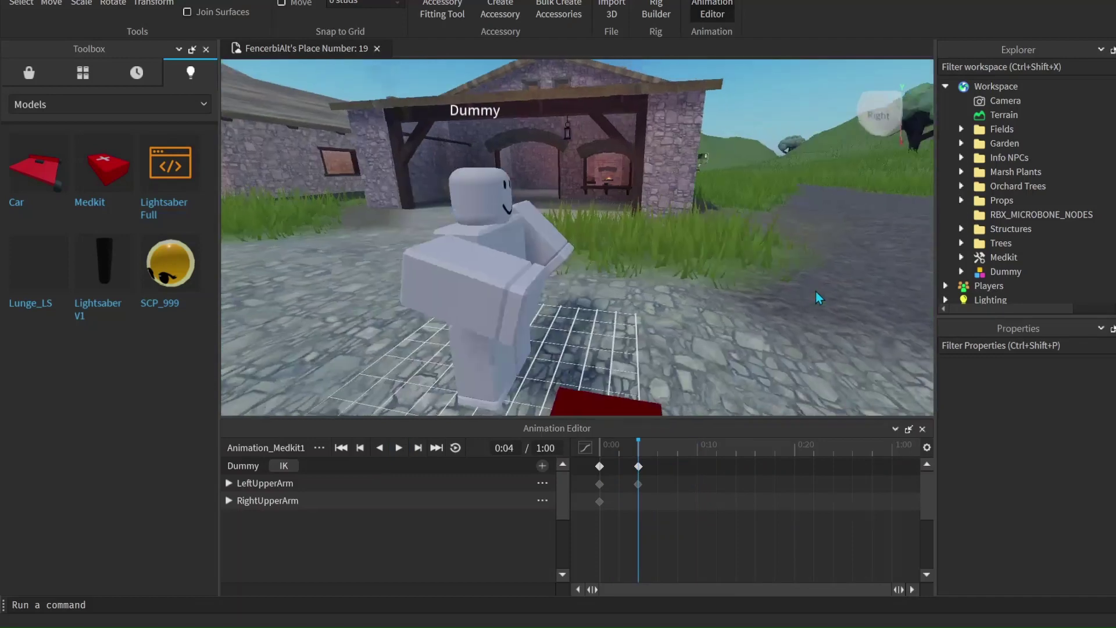
right_drag(816, 292, 707, 414)
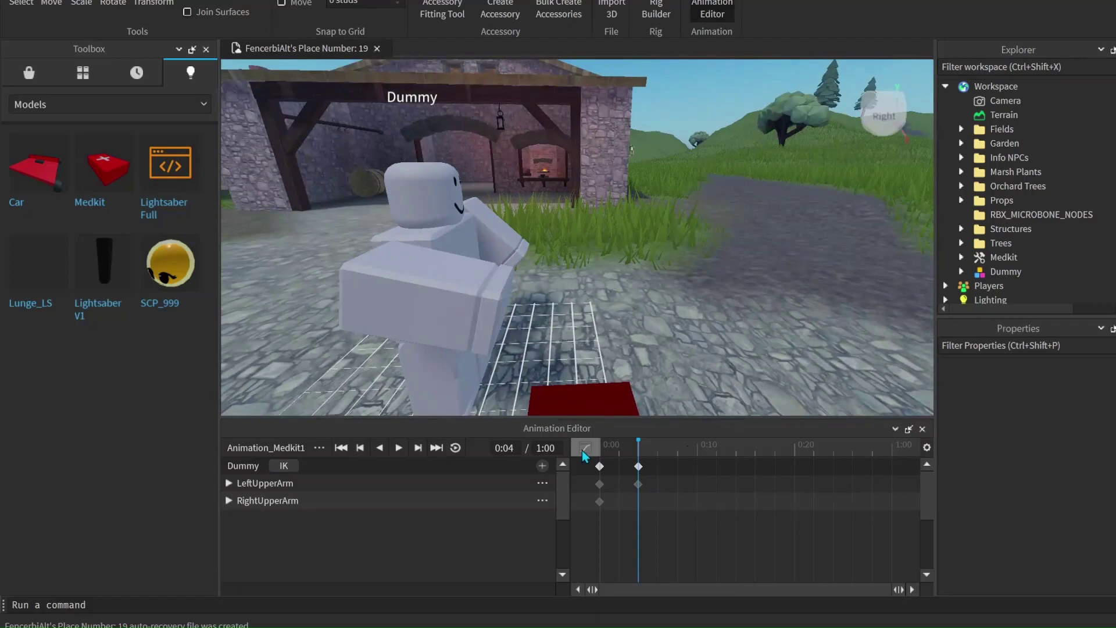
- Rotate the Dummy's right upper arm down toward its side at frame 0:00
click(601, 451)
click(402, 297)
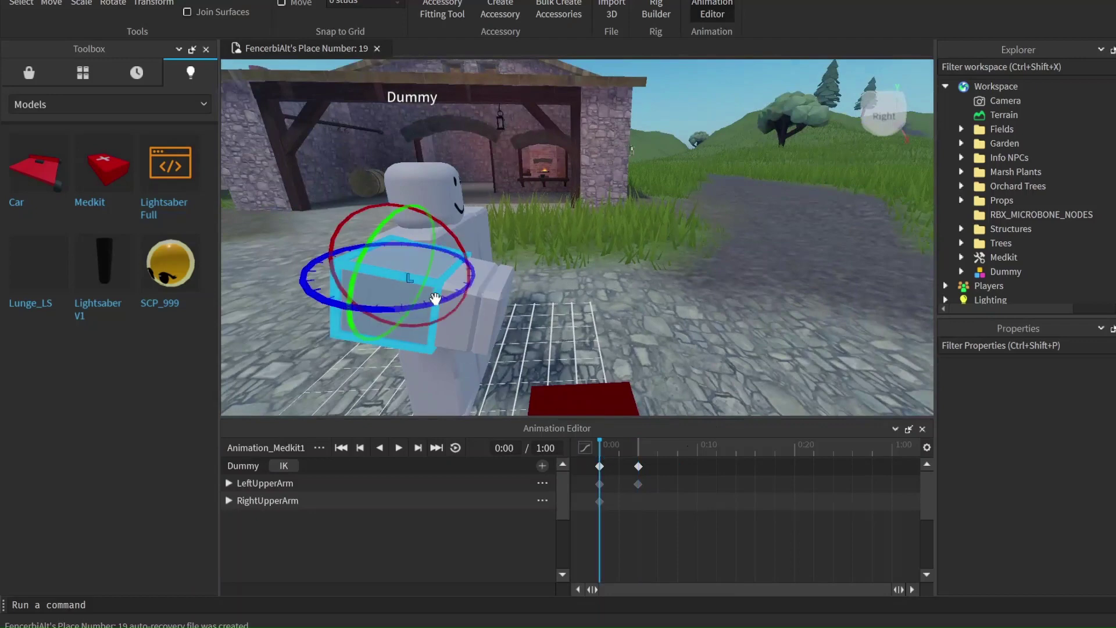
drag(467, 245, 499, 335)
click(57, 10)
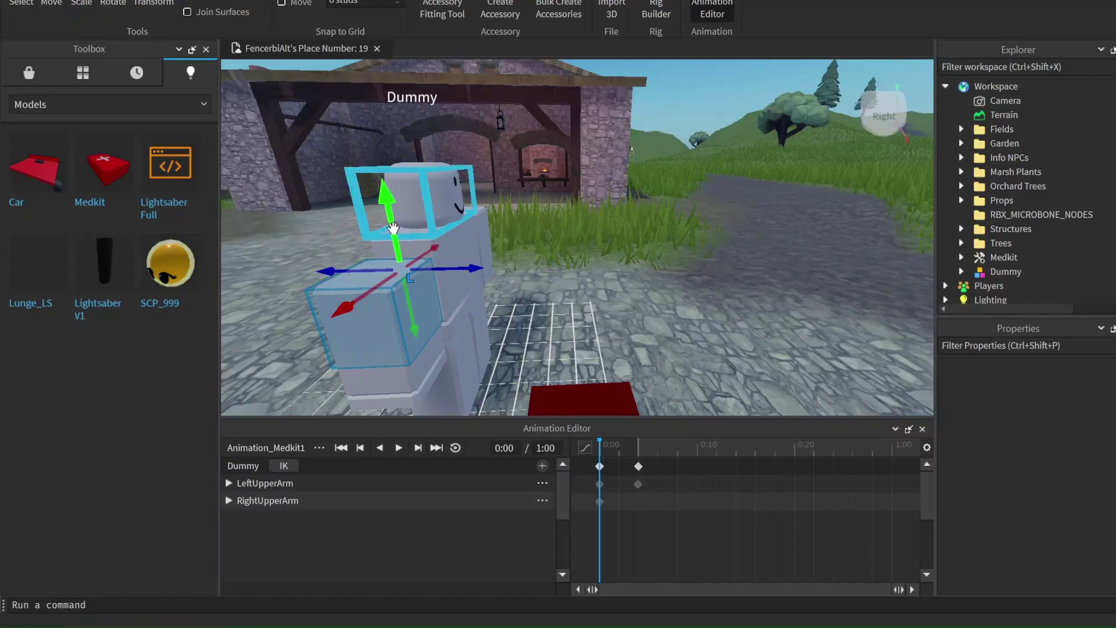
right_drag(574, 205, 574, 202)
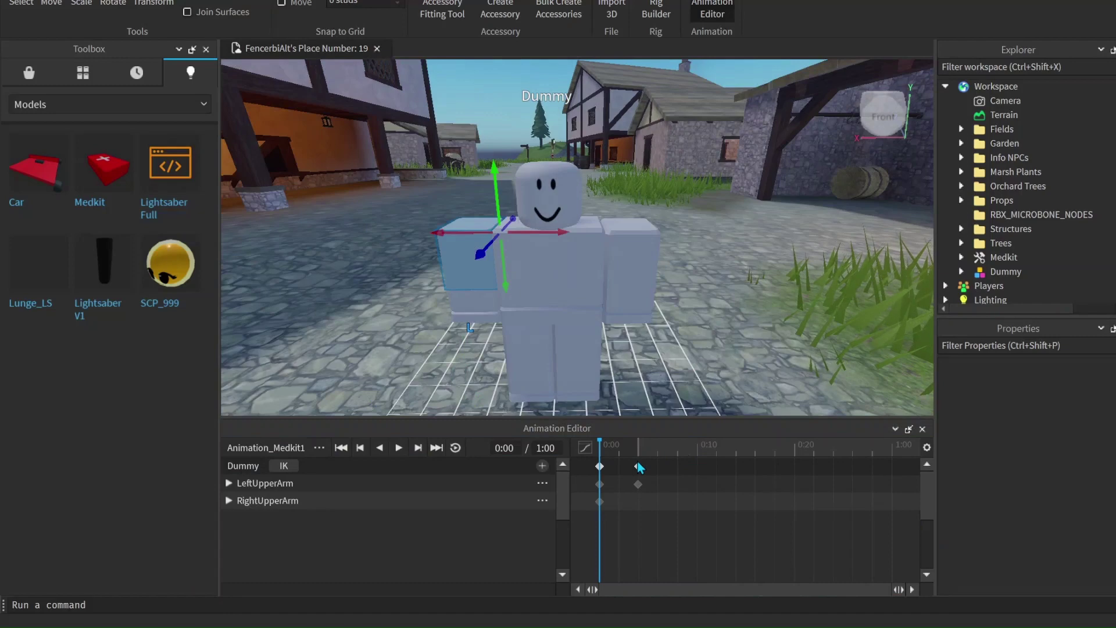
- Move the Dummy's left upper arm keyframe from 0:04 to 0:12 and check the pose there
drag(640, 472, 720, 476)
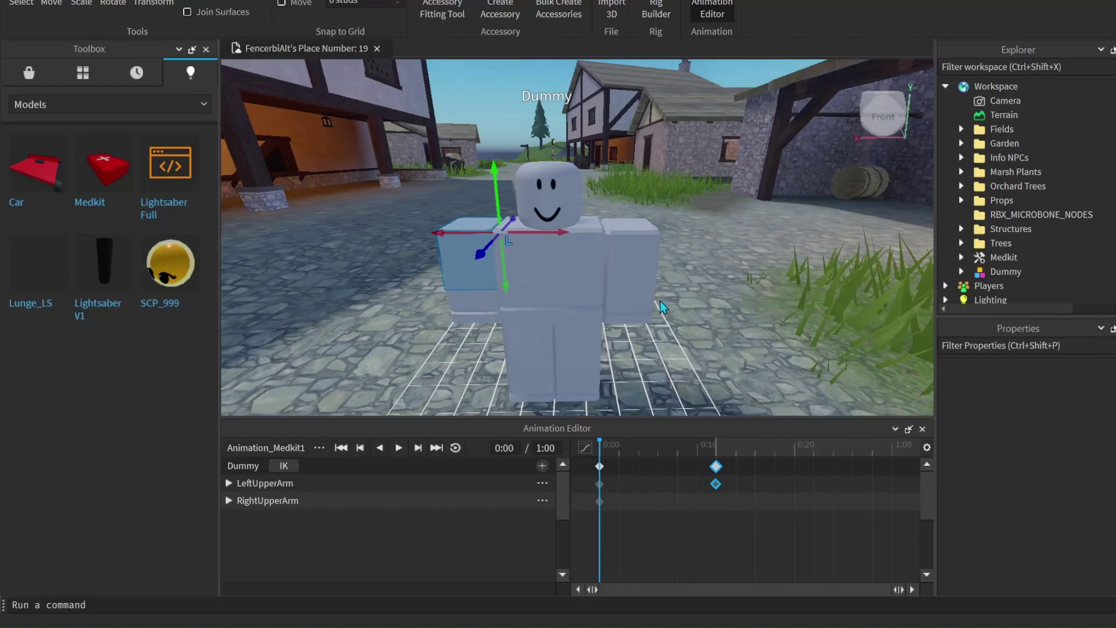
click(716, 457)
- Rotate the Dummy's right upper arm forward and up at frame 0:03
click(629, 457)
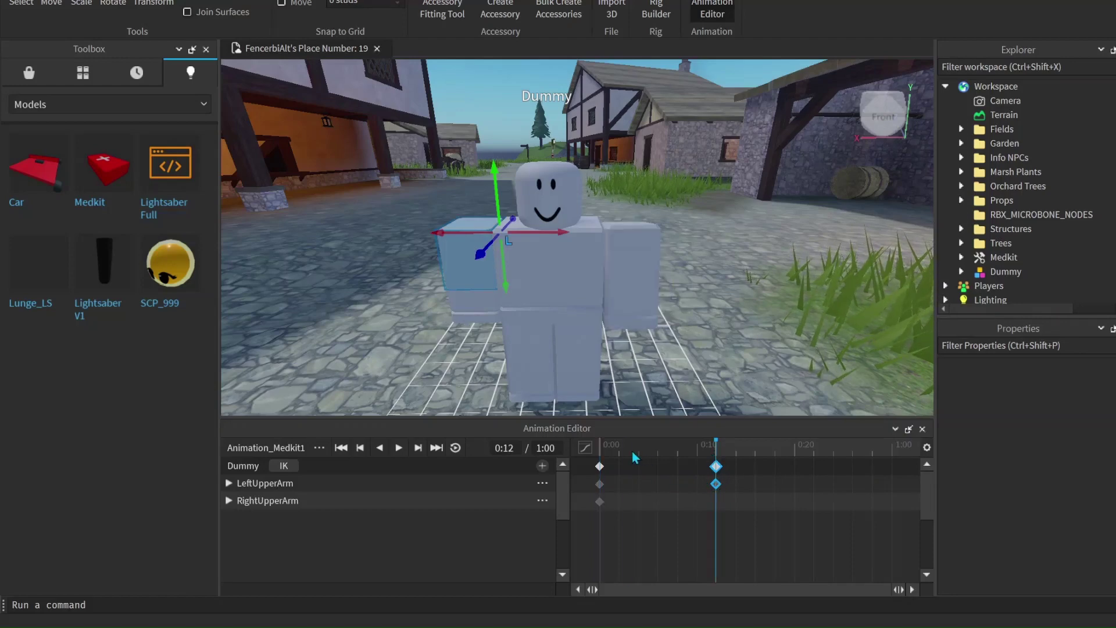
click(106, 10)
drag(479, 238, 469, 190)
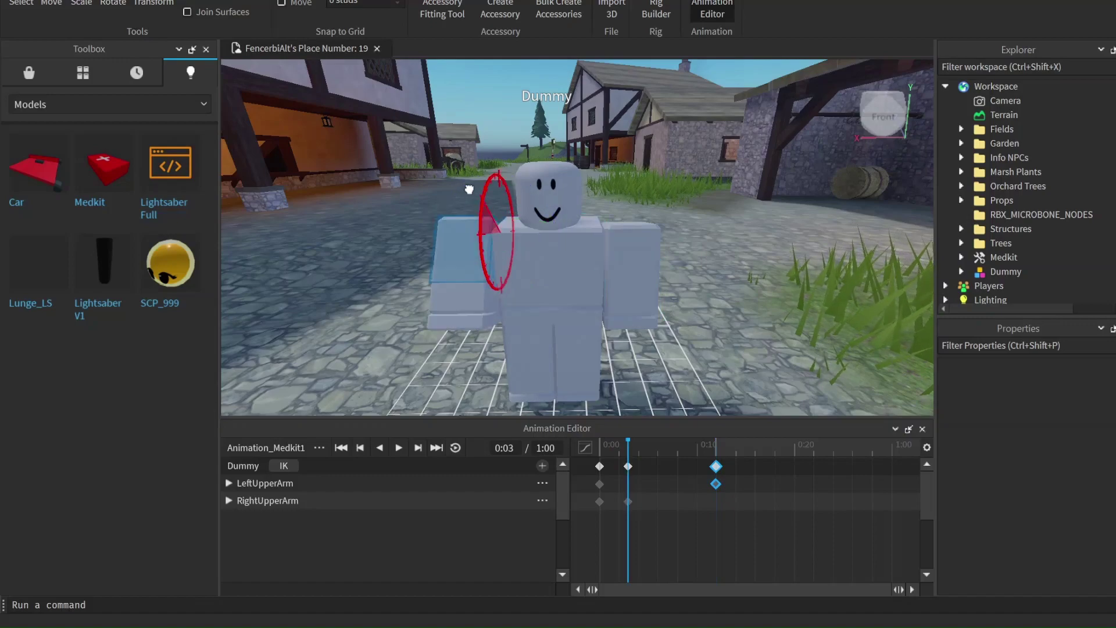
right_drag(465, 161, 466, 165)
key(a)
drag(545, 216, 537, 198)
- Rotate the Dummy's right lower arm at frame 0:03
right_drag(583, 200, 613, 203)
key(w)
key(s)
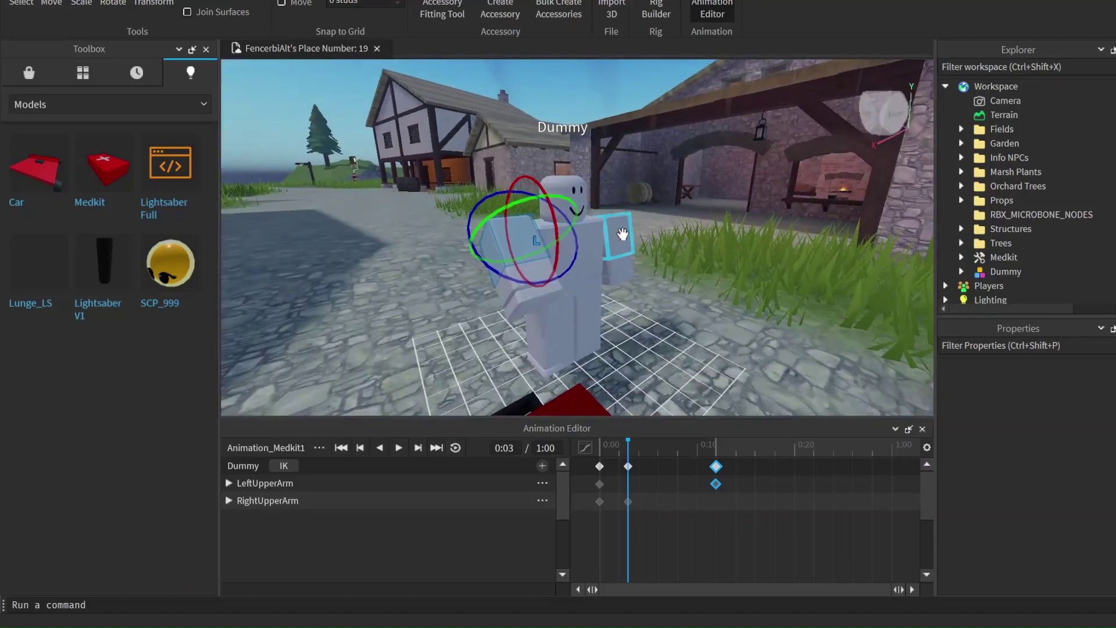
drag(561, 261, 521, 264)
- Rotate the Dummy's right lower arm inward at frame 0:05 and move the left upper arm keyframe to 0:08
right_drag(686, 215, 685, 213)
key(a)
key(d)
key(w)
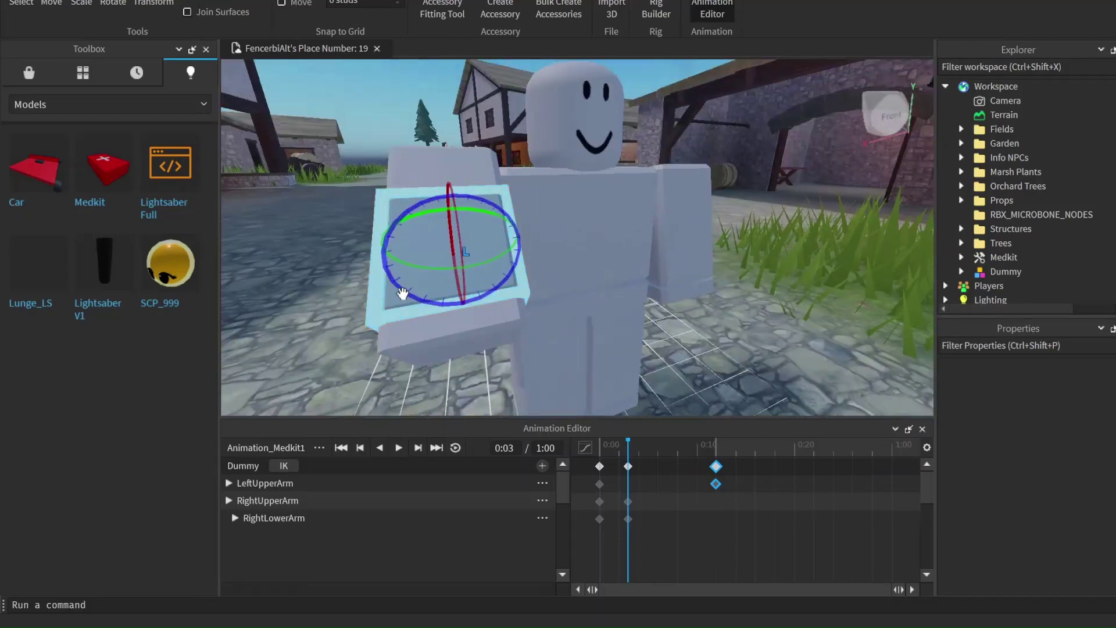
click(647, 454)
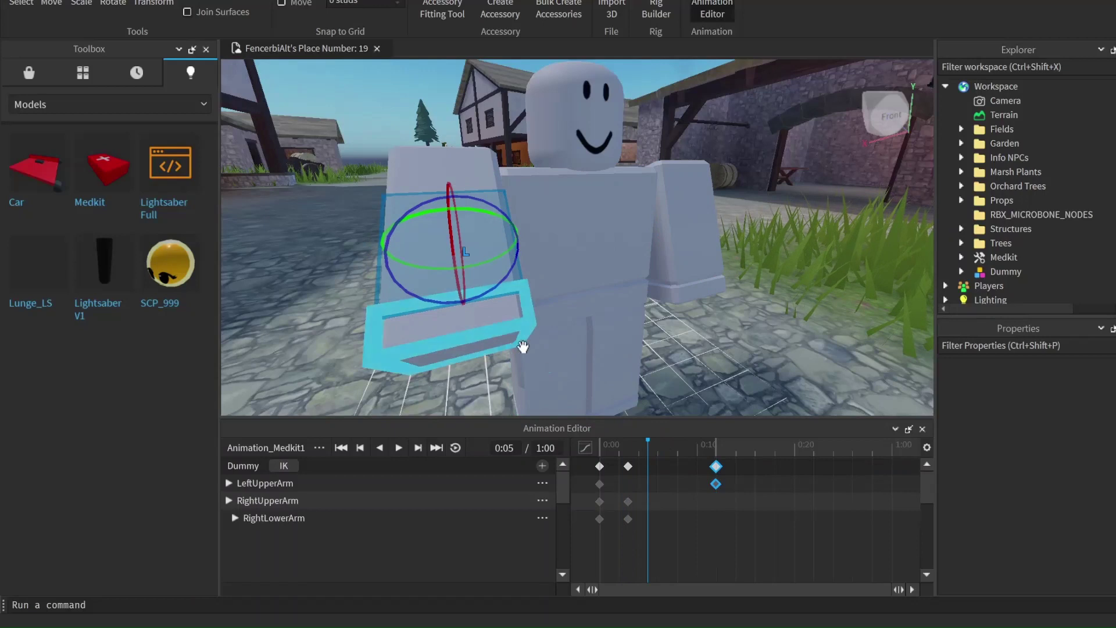
drag(397, 287, 432, 302)
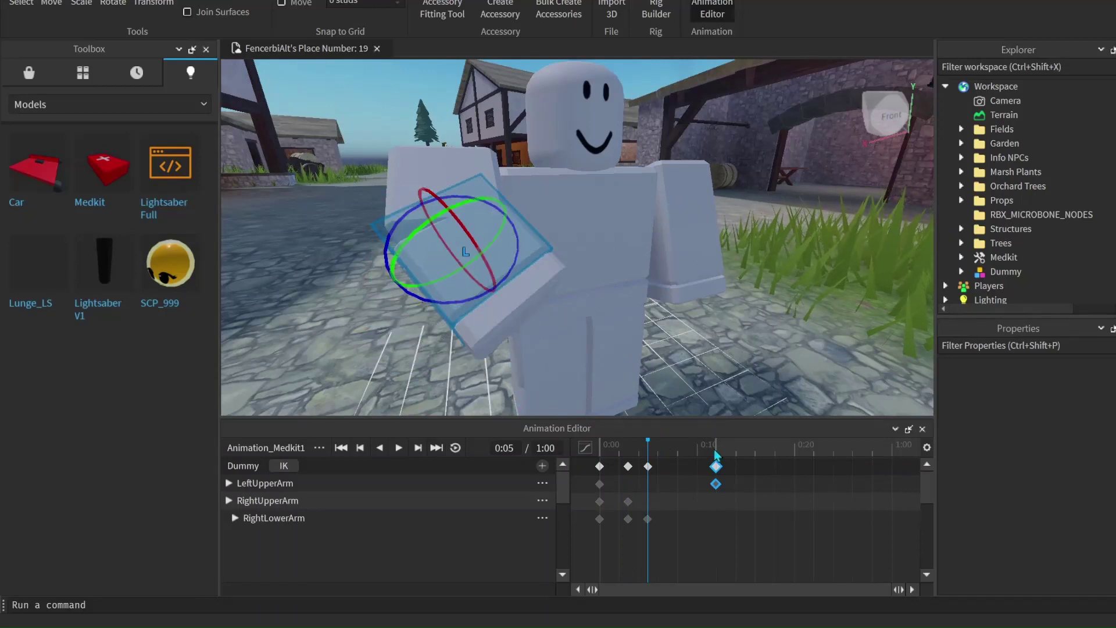
drag(719, 471, 684, 474)
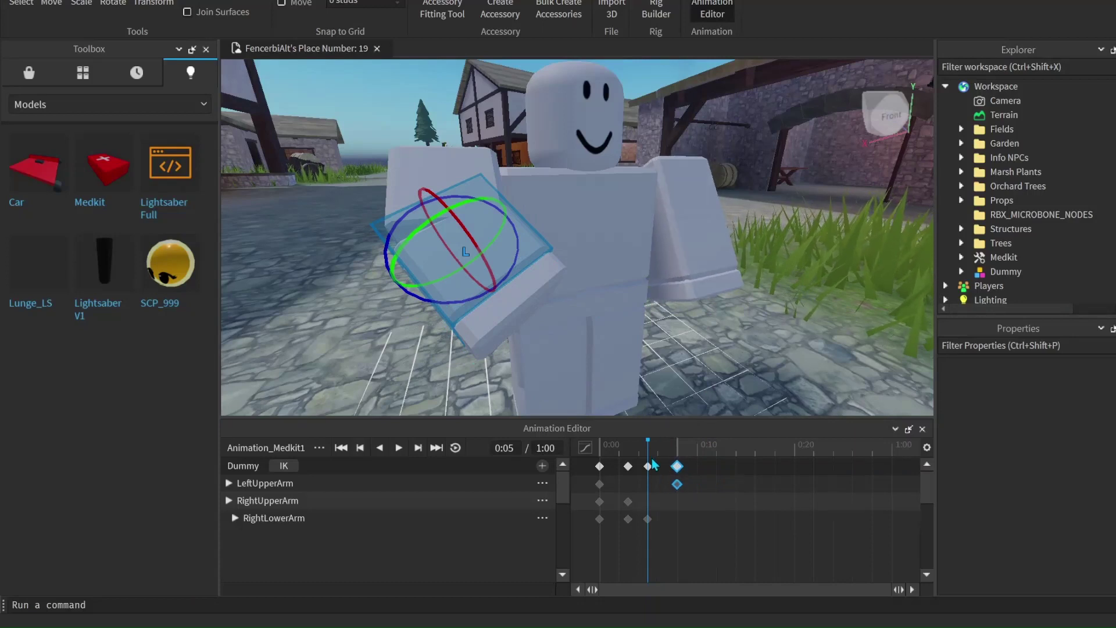
- Rotate the Dummy's left lower arm inward toward the torso at frame 0:11
click(716, 456)
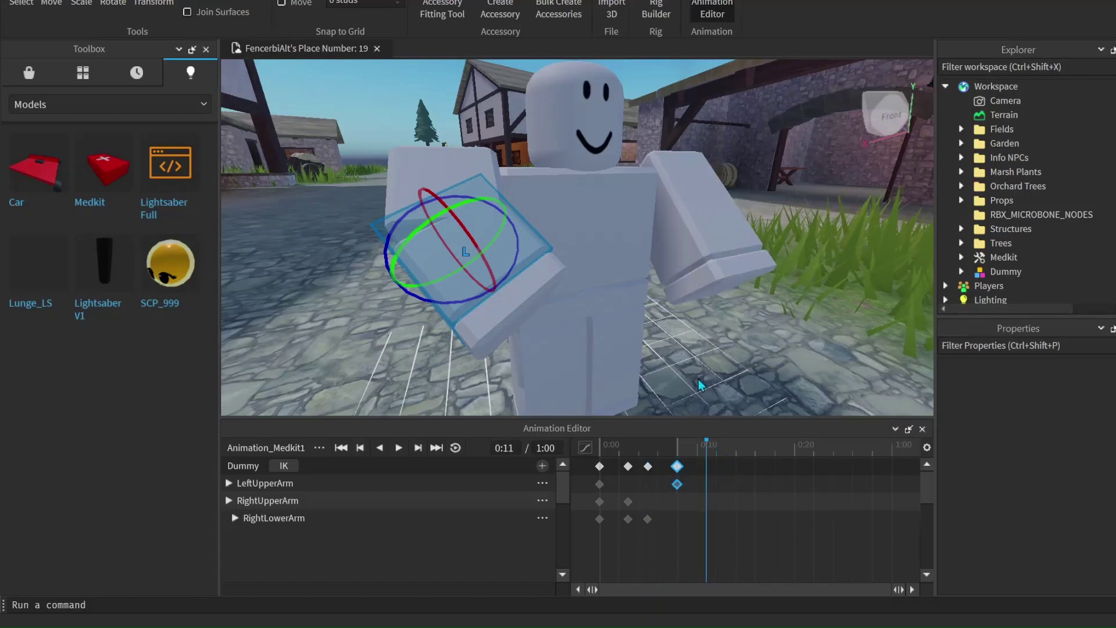
click(692, 223)
drag(699, 275, 657, 274)
- Rotate the Dummy's left upper arm at frame 0:11 to complete the pose
right_drag(722, 242, 798, 254)
scroll(735, 241, down, 5)
scroll(734, 241, up, 3)
key(f)
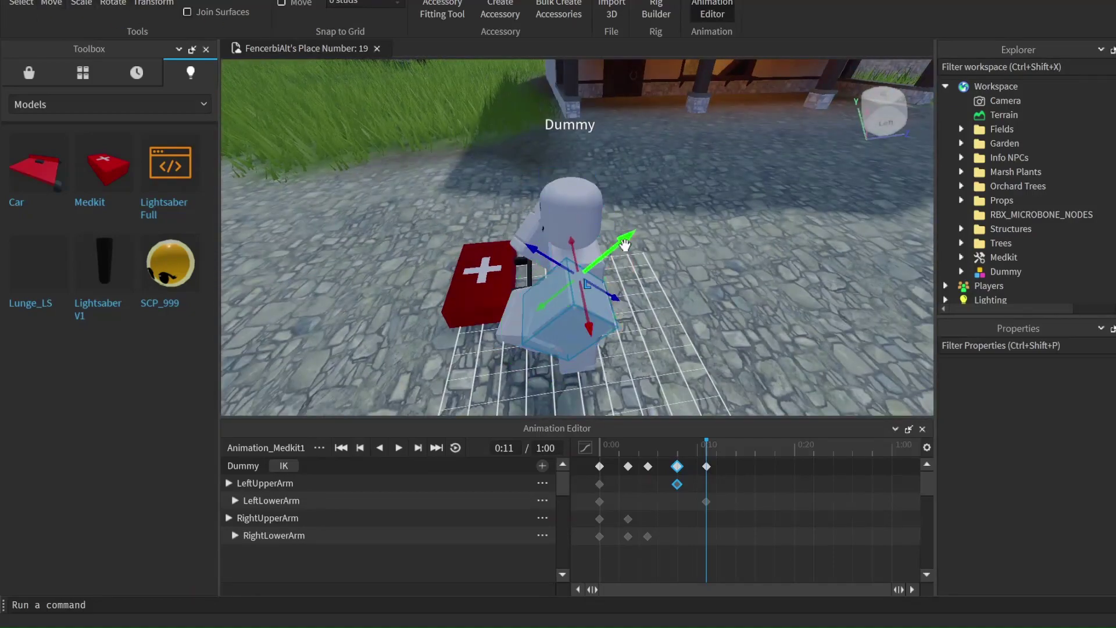
right_drag(634, 245, 617, 225)
key(ctrl+4)
drag(617, 225, 629, 237)
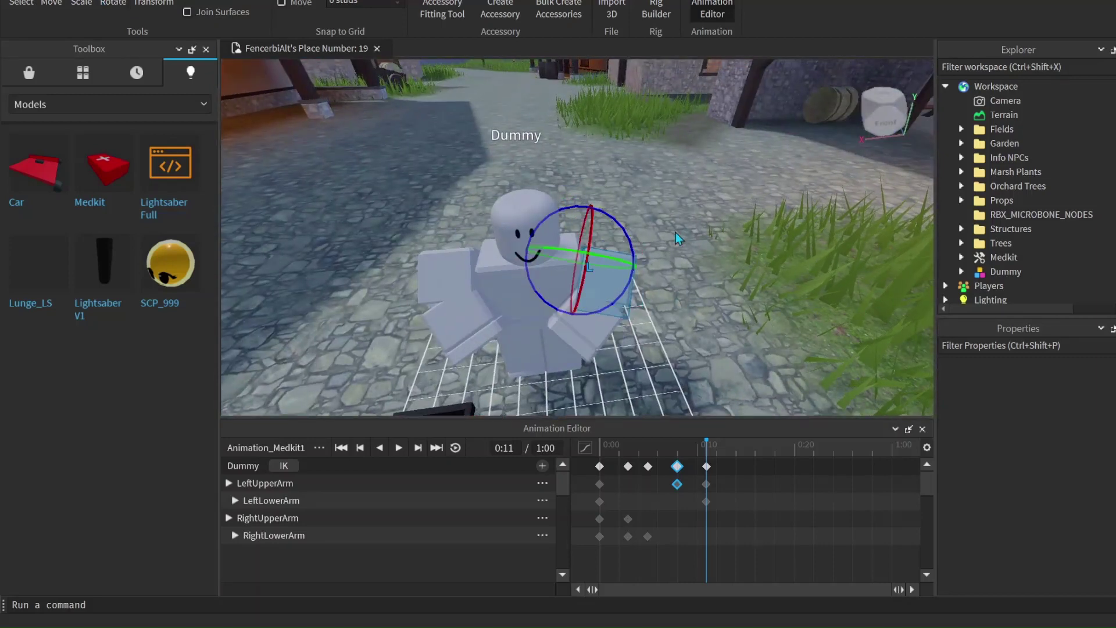
- Preview the animation playback and examine the Dummy's arm pose at 0:11 from several angles
scroll(702, 216, down, 3)
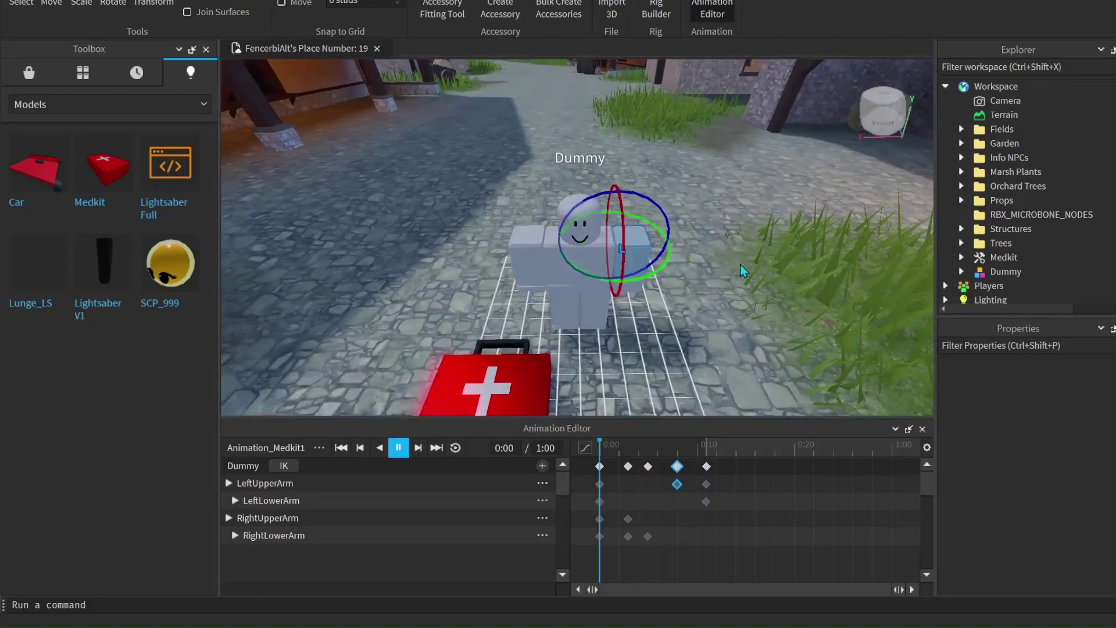
key(space)
scroll(734, 229, down, 3)
key(space)
scroll(733, 229, up, 3)
key(space)
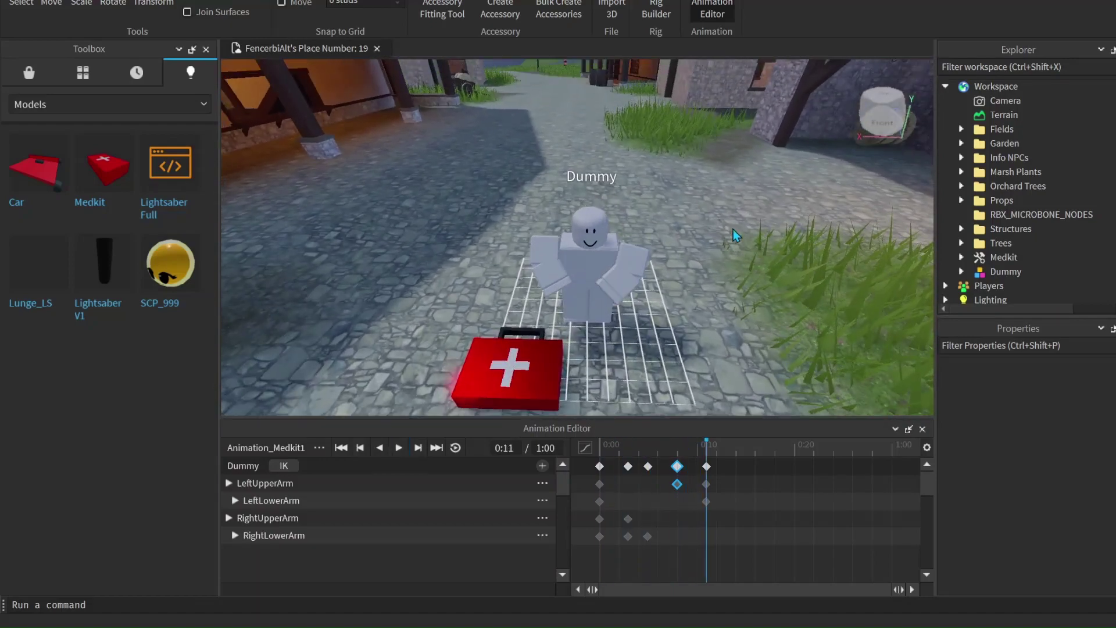
scroll(734, 229, down, 3)
scroll(734, 229, up, 6)
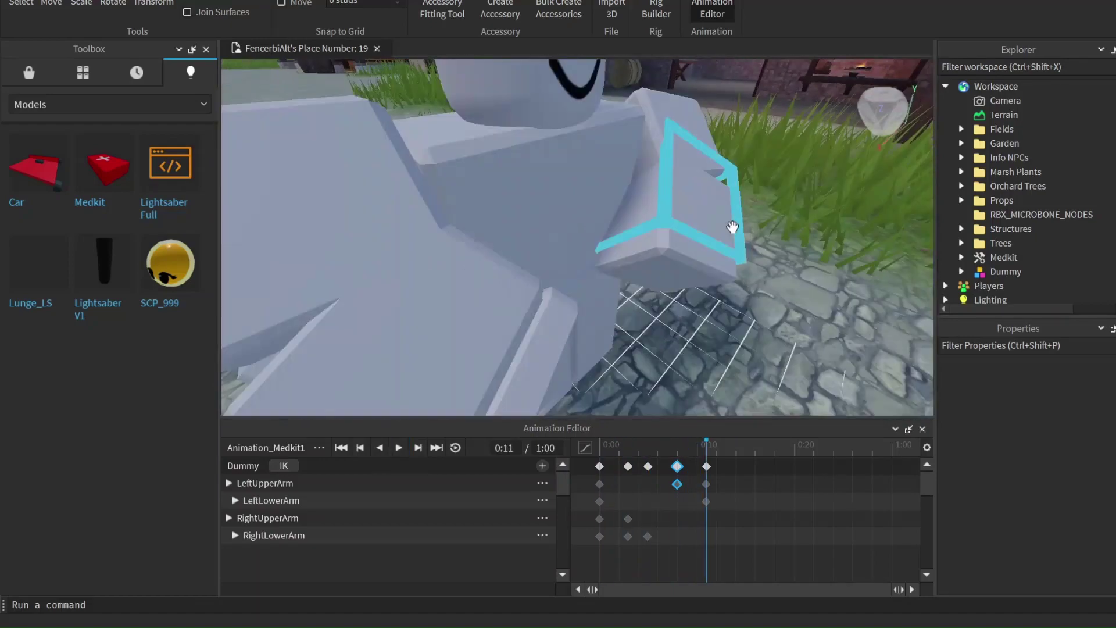
scroll(734, 229, down, 4)
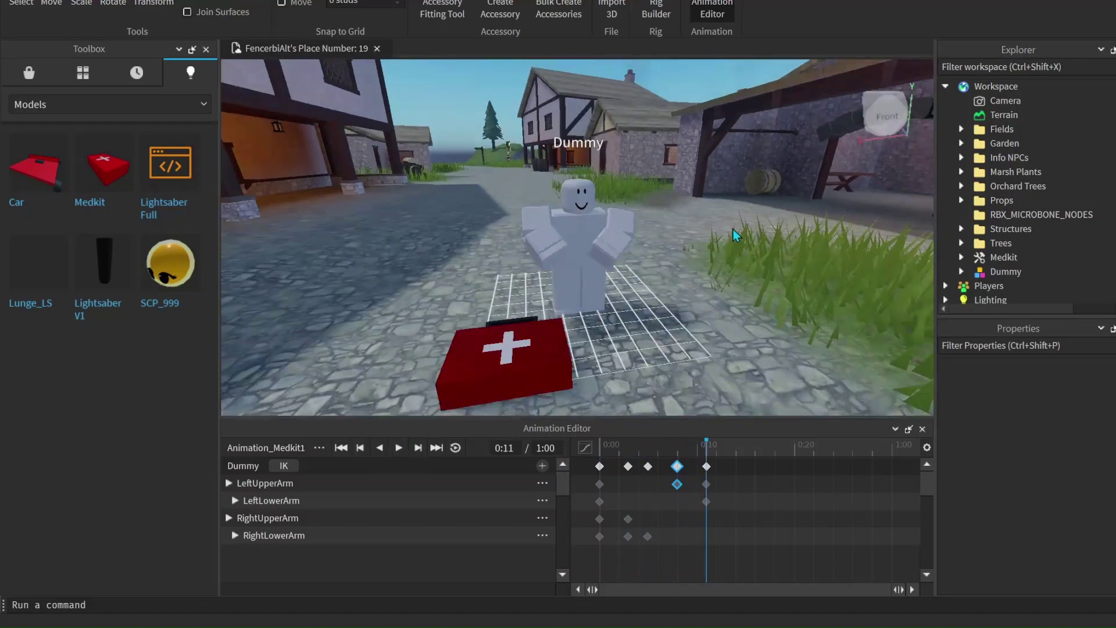
scroll(734, 229, up, 5)
scroll(734, 229, down, 5)
right_drag(734, 229, 733, 229)
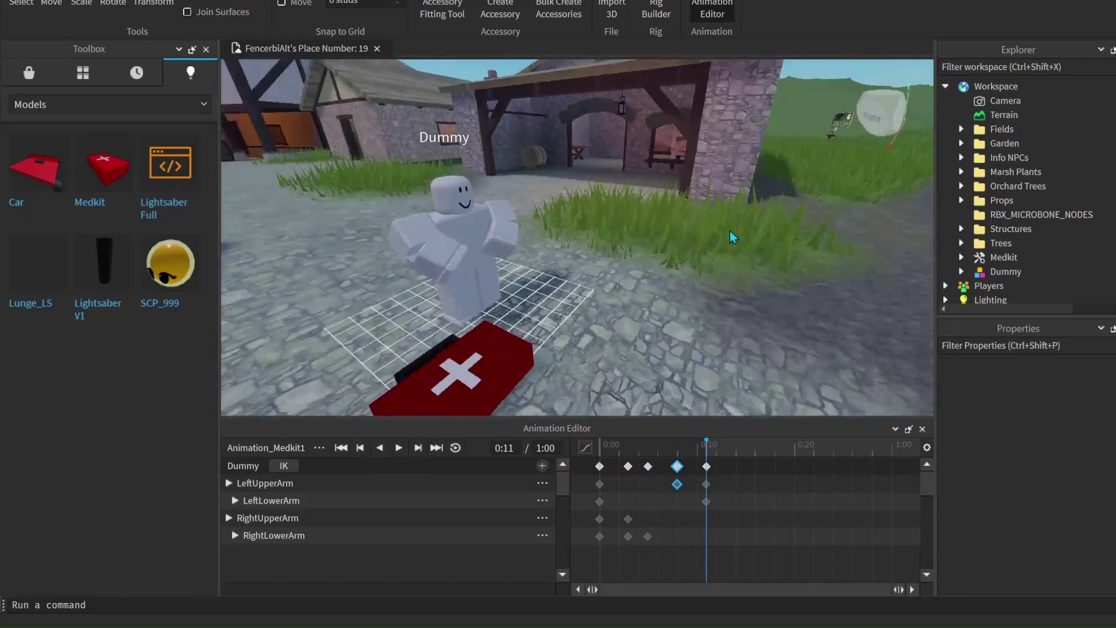
scroll(733, 229, down, 2)
key(d)
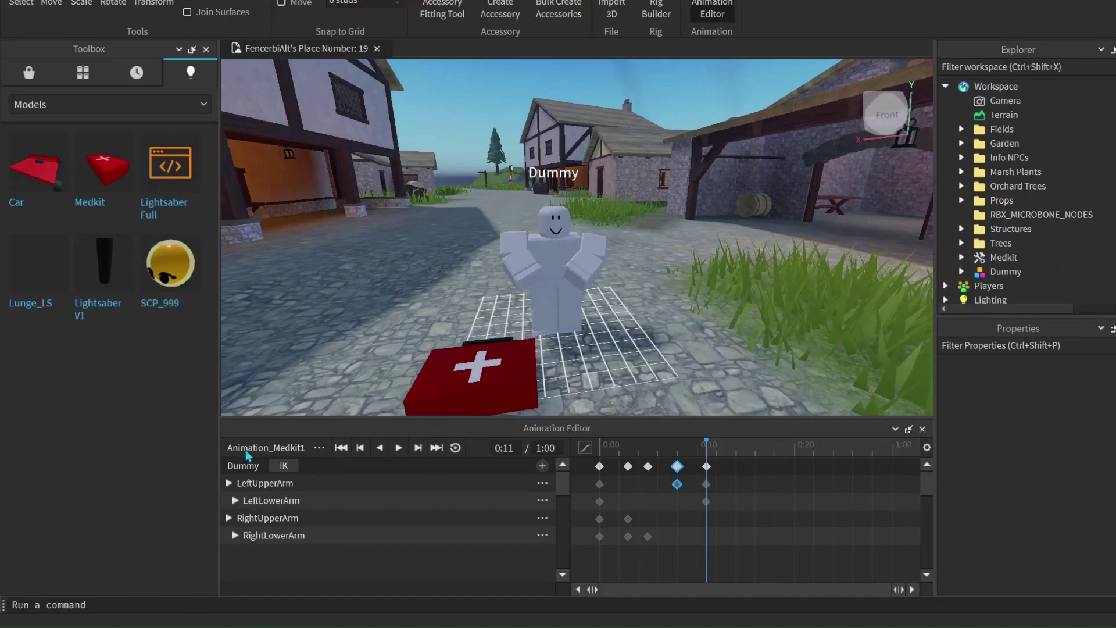
- Save the Animation_Medkit1 animation
click(320, 449)
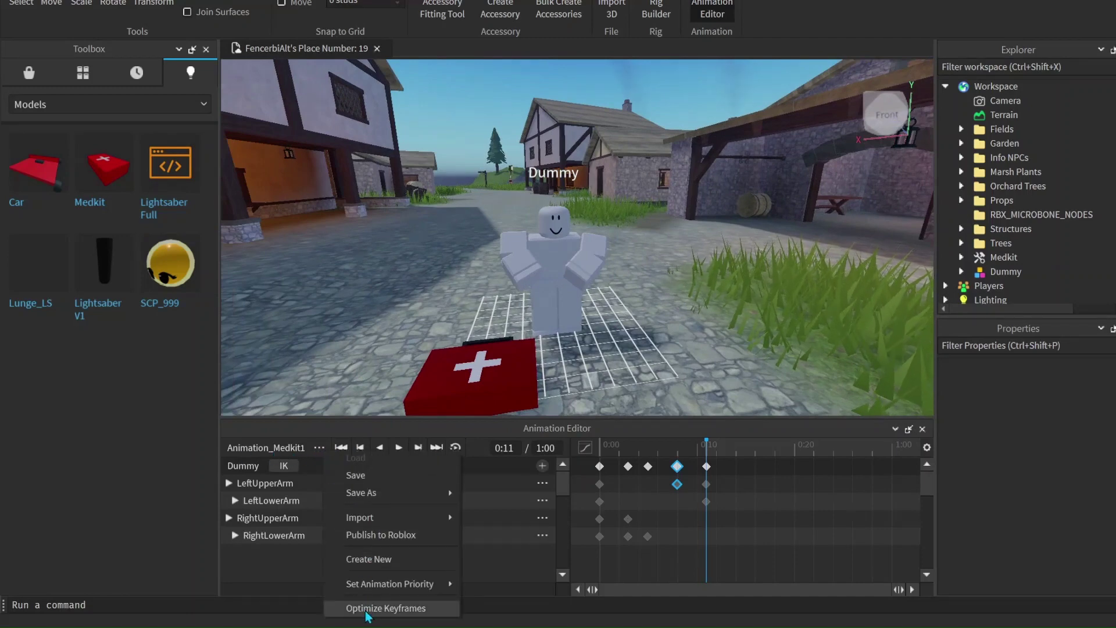
mouse_move(373, 587)
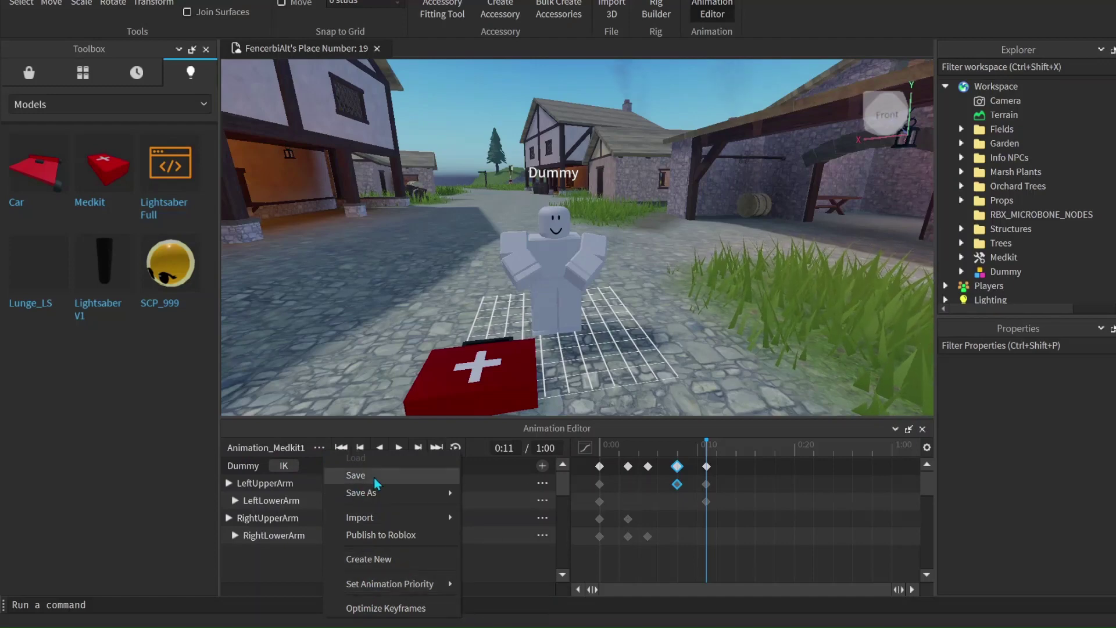
click(355, 475)
click(320, 448)
mouse_move(402, 581)
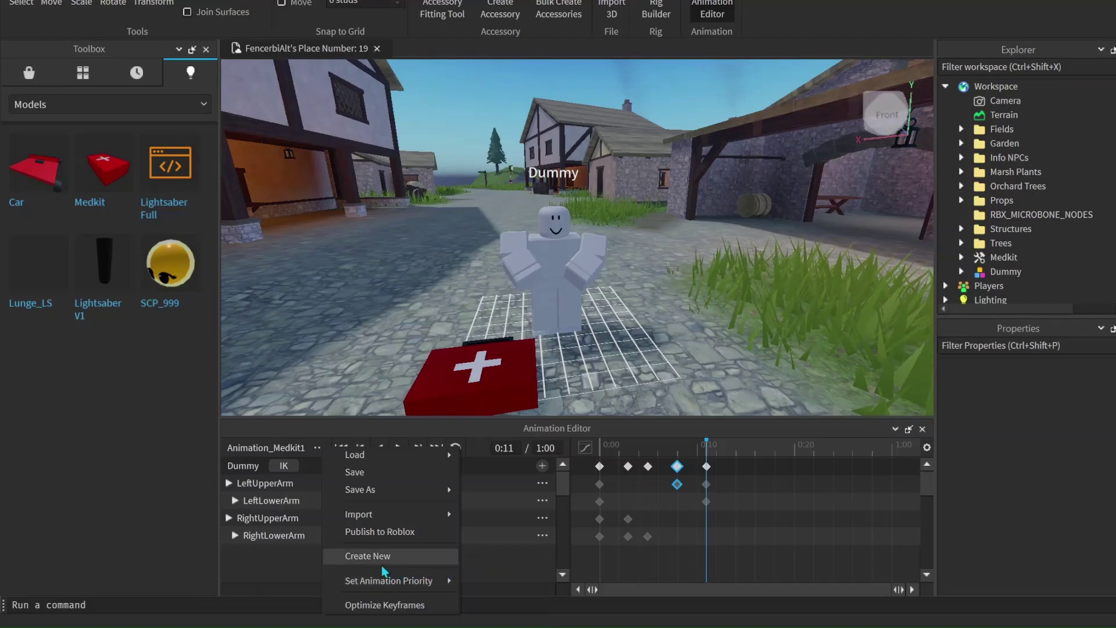
click(597, 269)
key(a)
right_drag(597, 270, 582, 290)
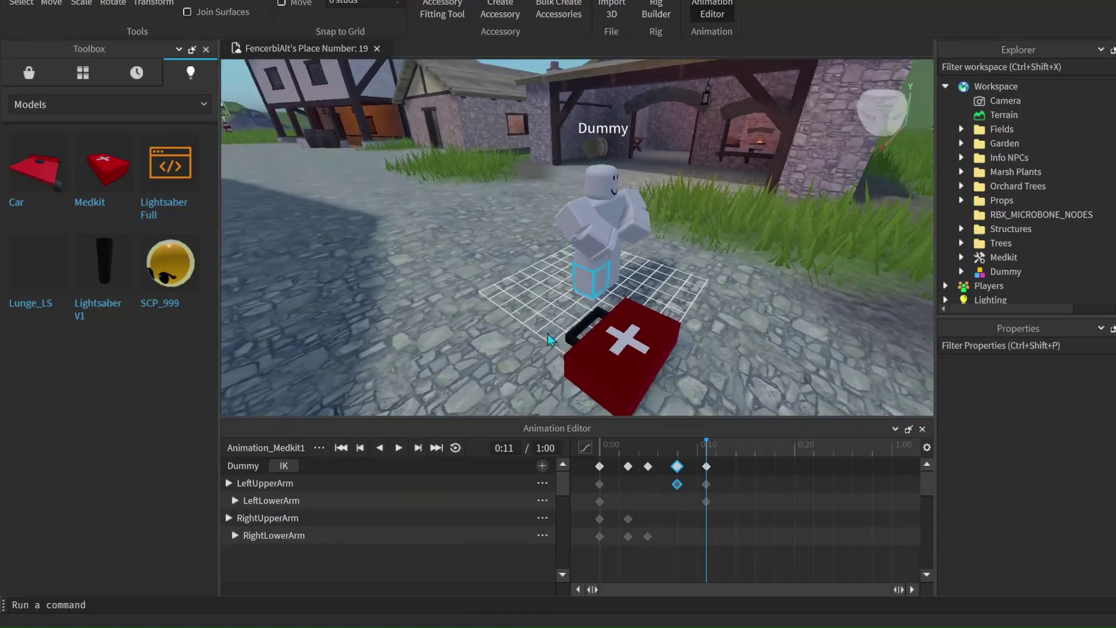
- Set the priority of Animation_Medkit1 to Action
click(318, 447)
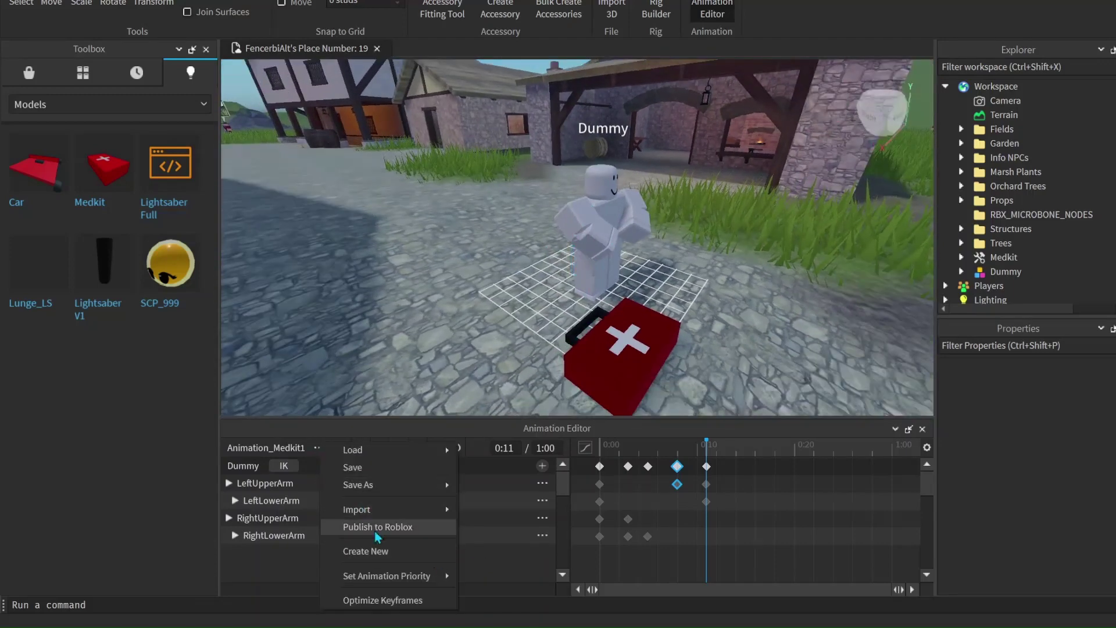
mouse_move(450, 584)
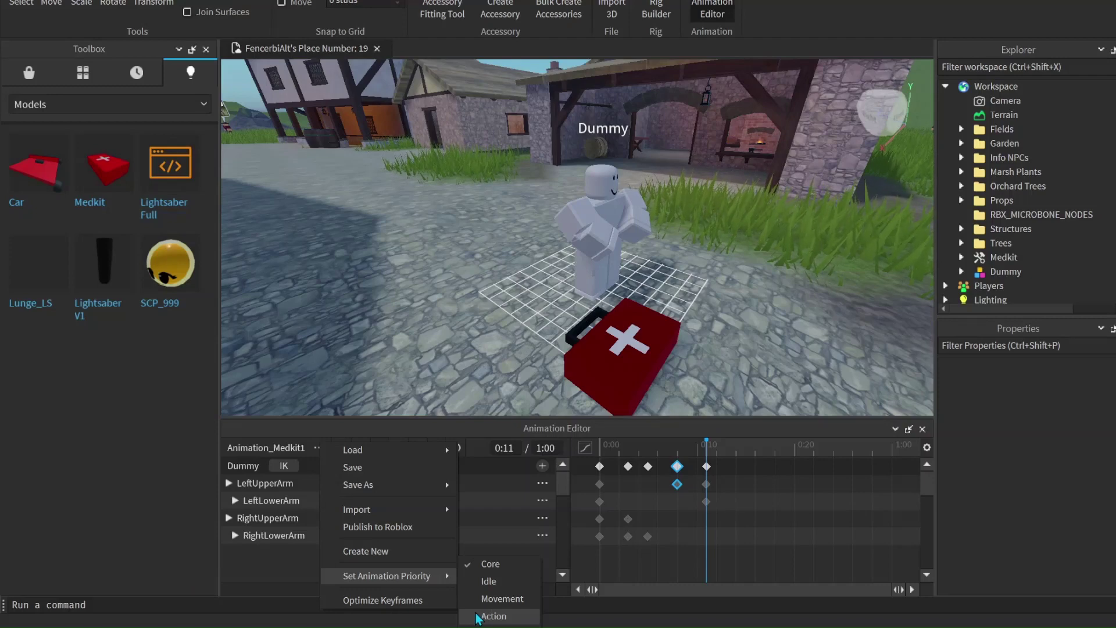
click(493, 616)
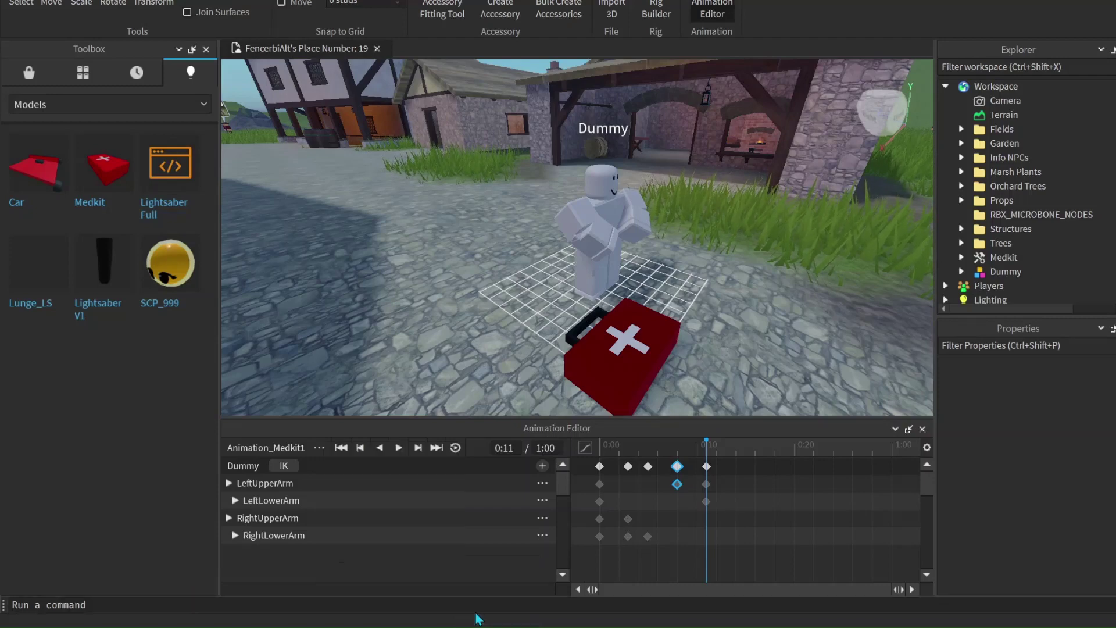
- Publish the animation to Roblox with the title Animation_Medkit1 and creator Me, and copy its asset ID
click(318, 449)
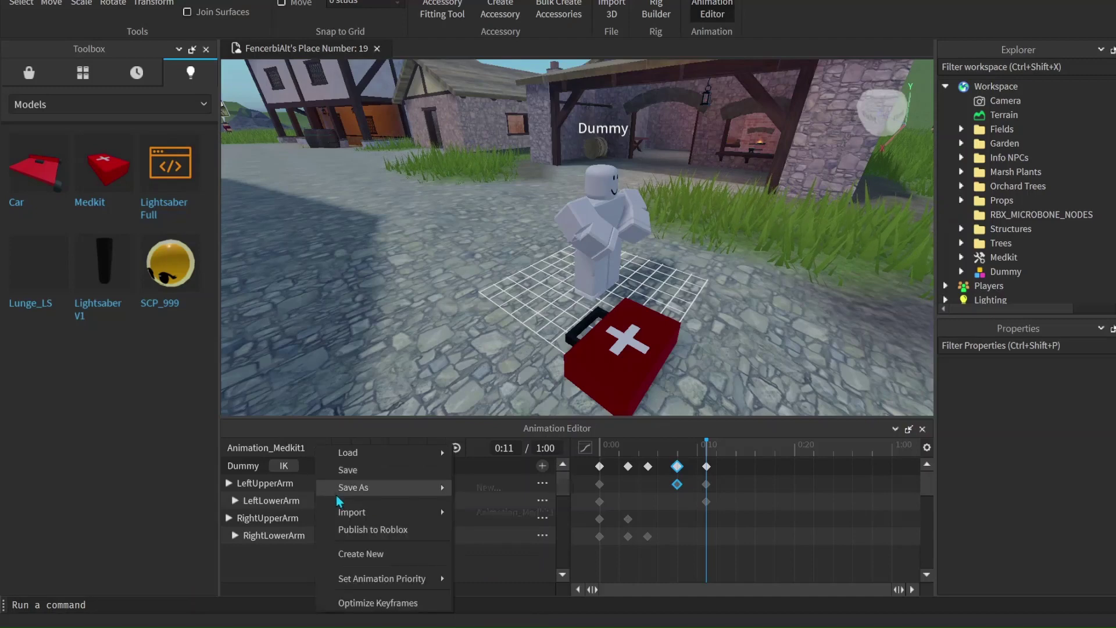
click(345, 539)
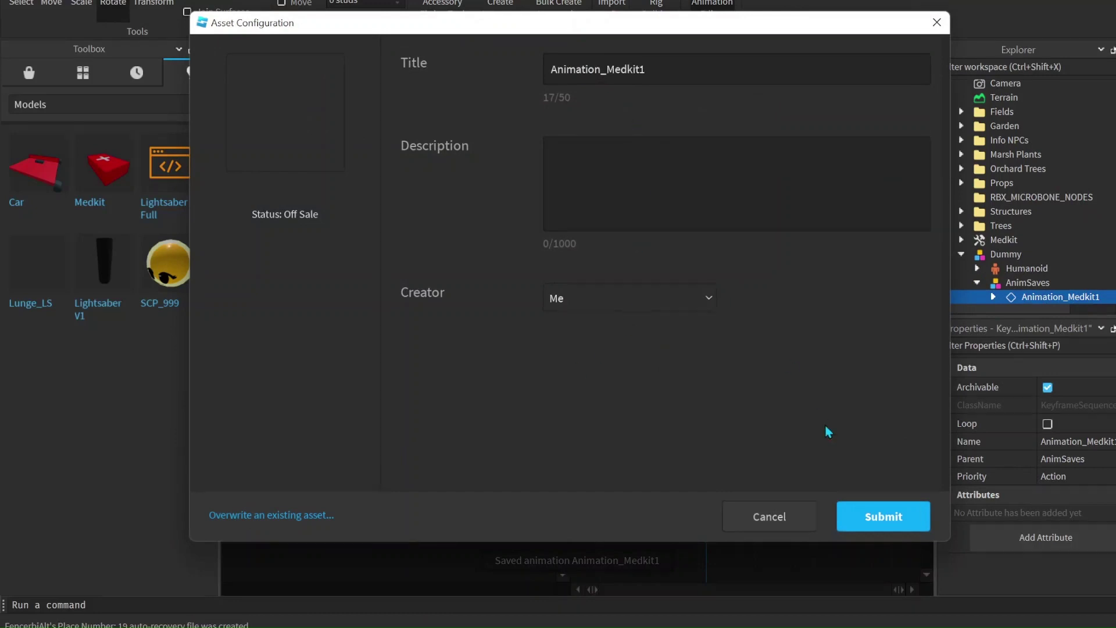
click(847, 521)
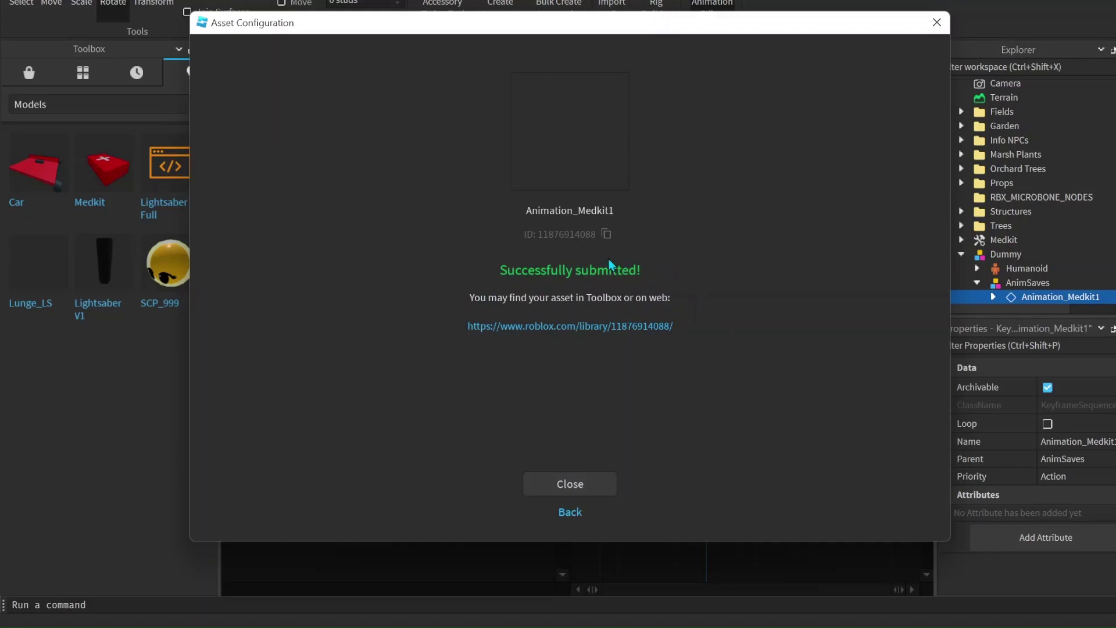
click(607, 235)
click(601, 490)
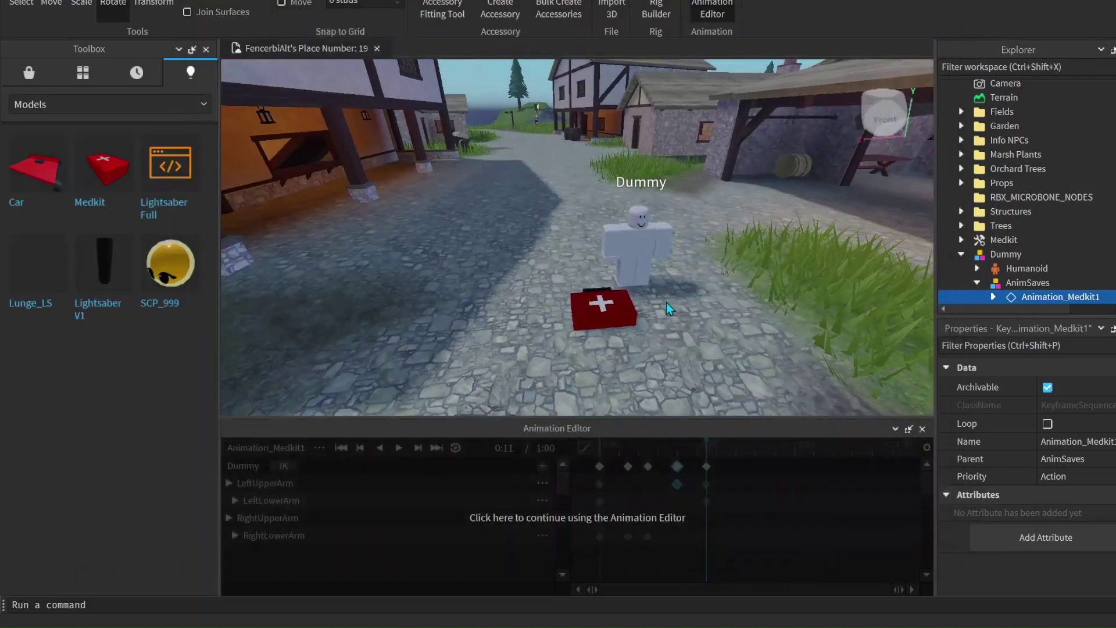
- Close the Animation Editor and show the Output window
click(922, 429)
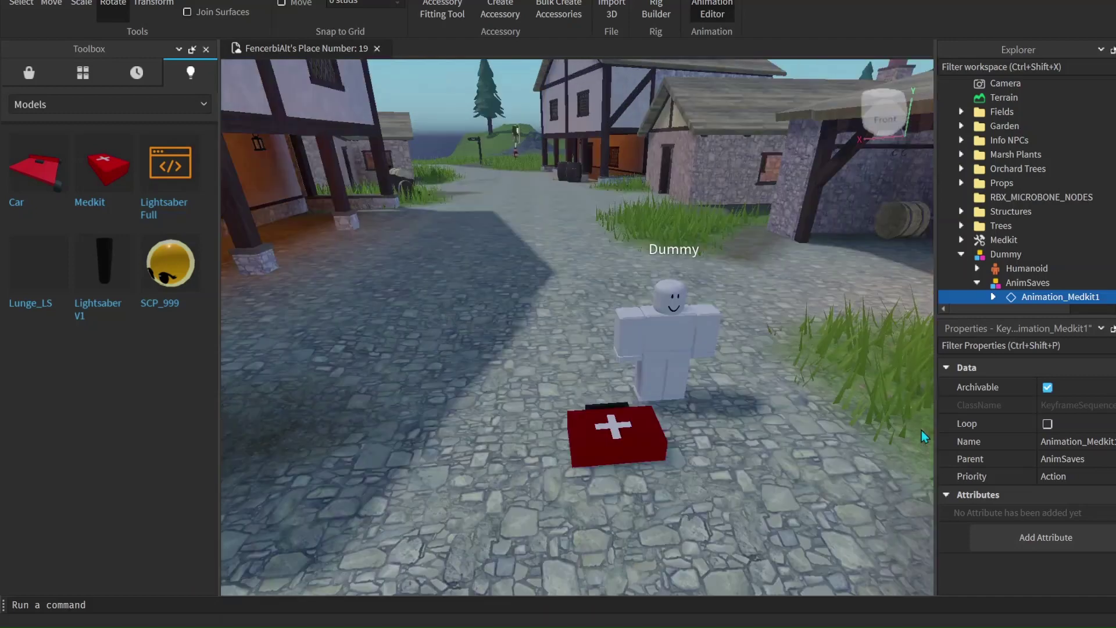
click(306, 1)
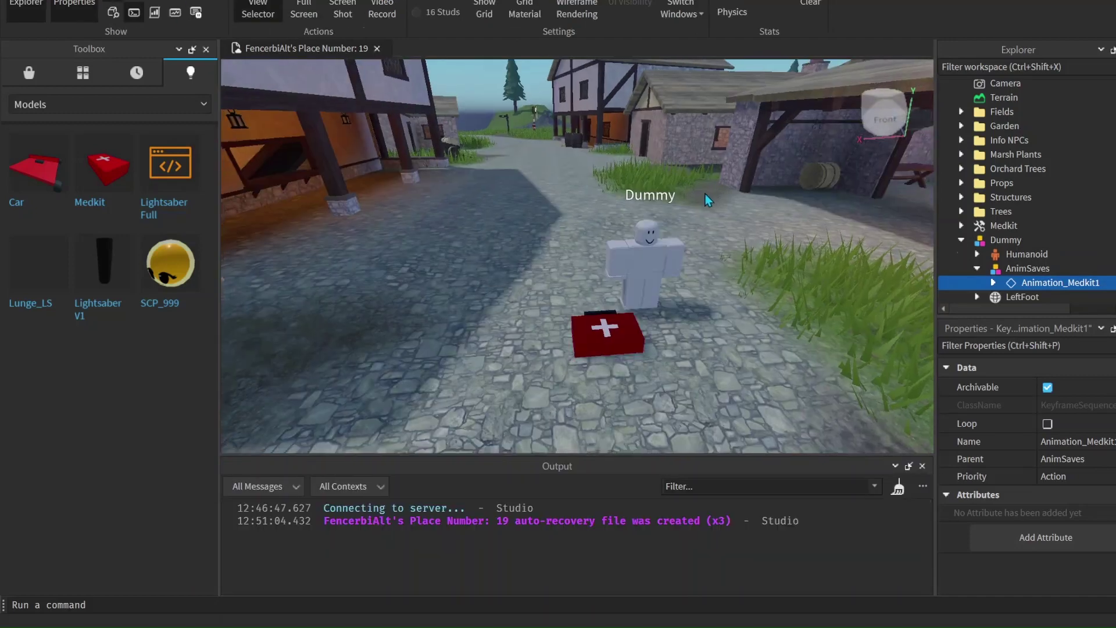
- Select the Medkit tool, collapse the Dummy in the object tree, and expand the Medkit's contents
right_drag(705, 197, 705, 193)
scroll(705, 194, up, 2)
click(574, 304)
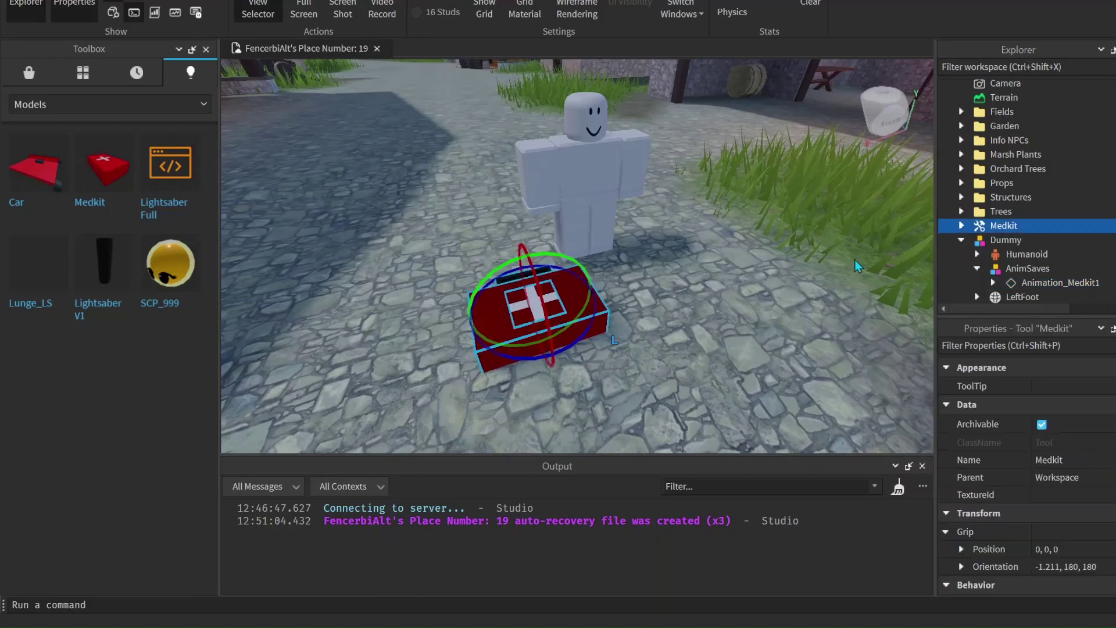
click(961, 240)
click(961, 225)
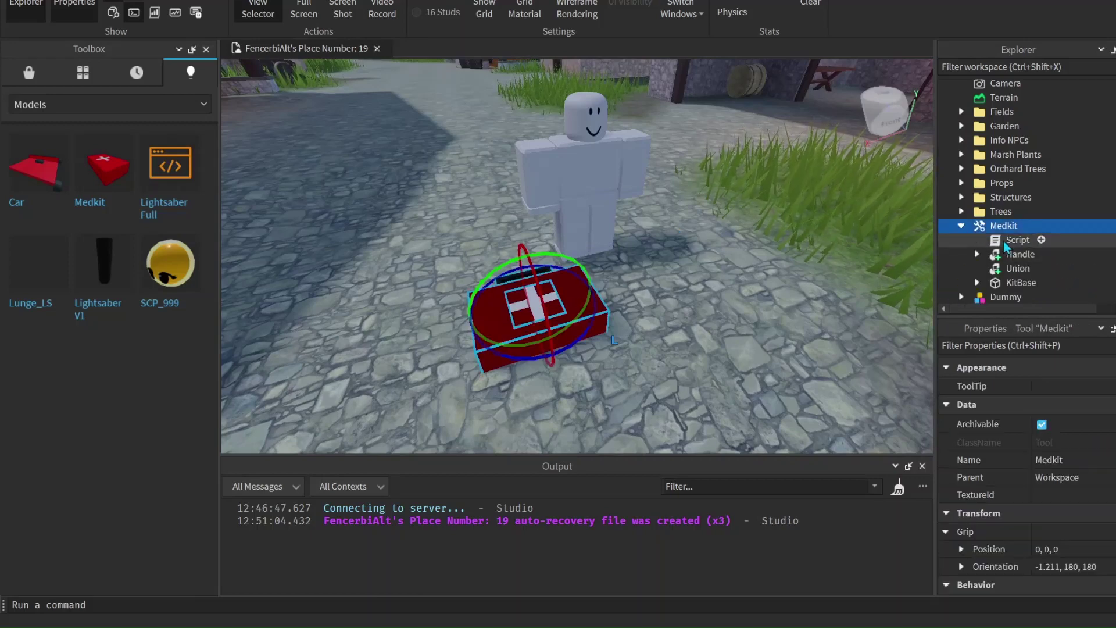
- Open the Medkit's existing script to review its healing code, and close it again
click(1004, 241)
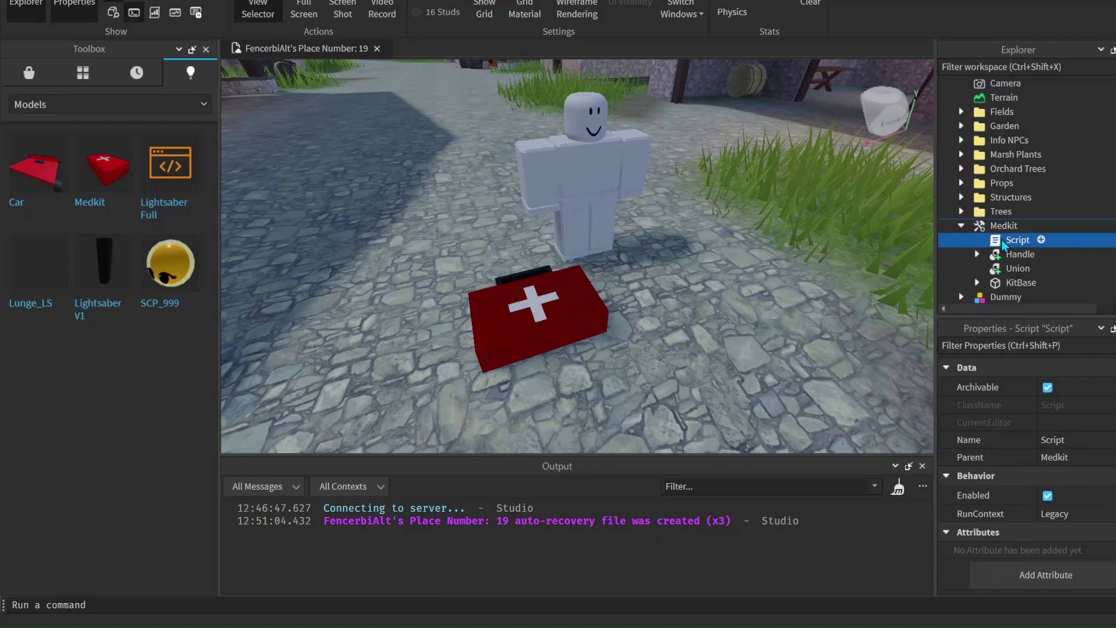
click(1004, 242)
double_click(1004, 243)
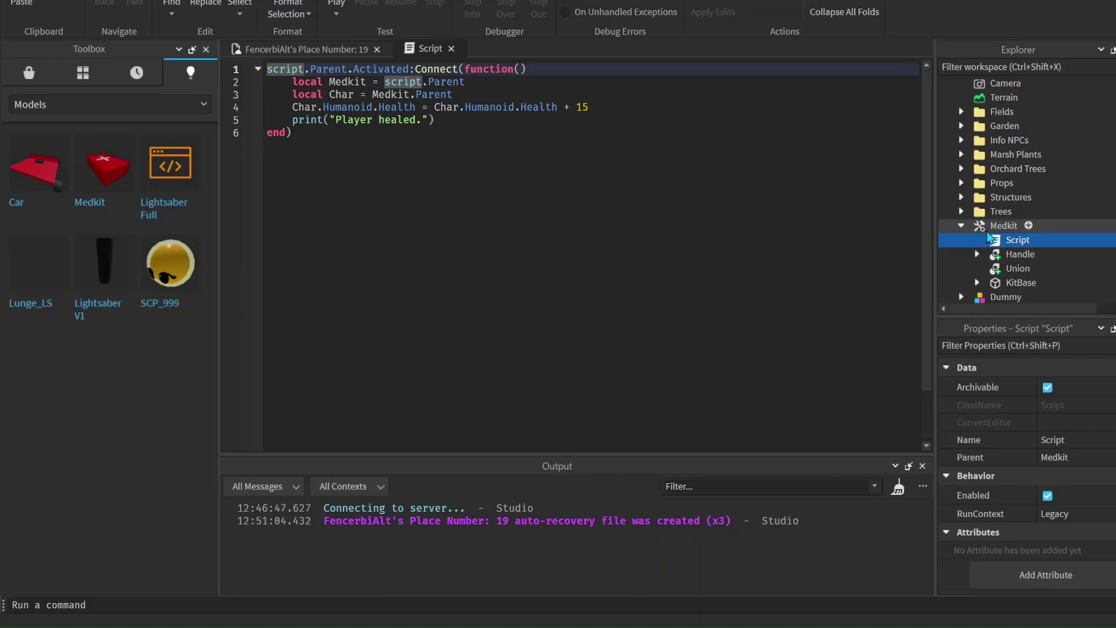
click(452, 50)
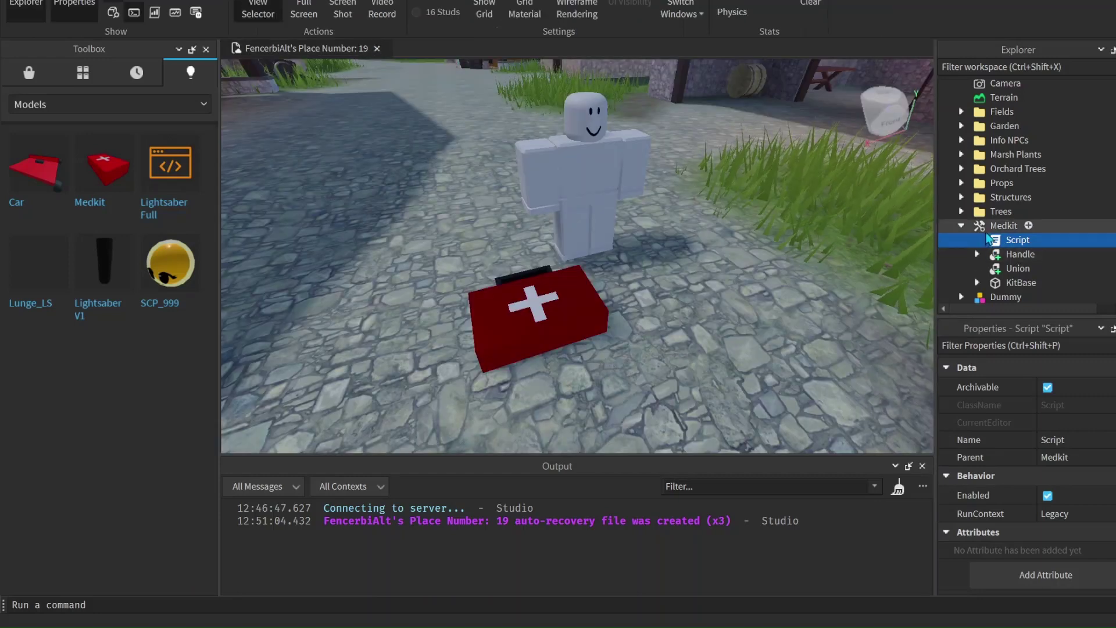
- Add a second Script object to the Medkit tool
click(1017, 226)
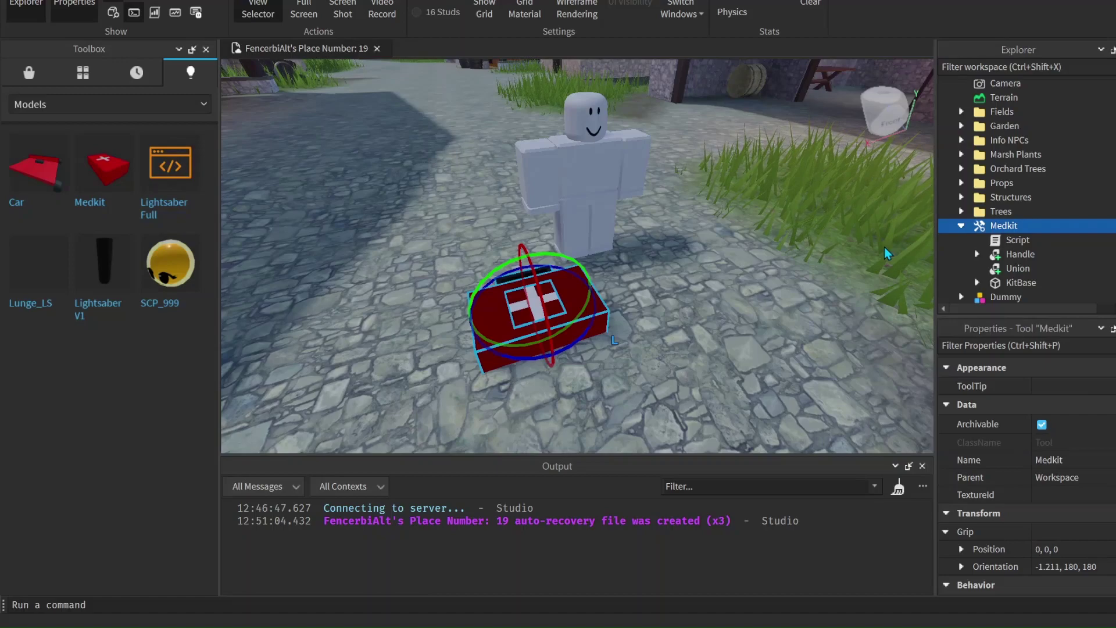
key(a)
key(d)
key(s)
key(w)
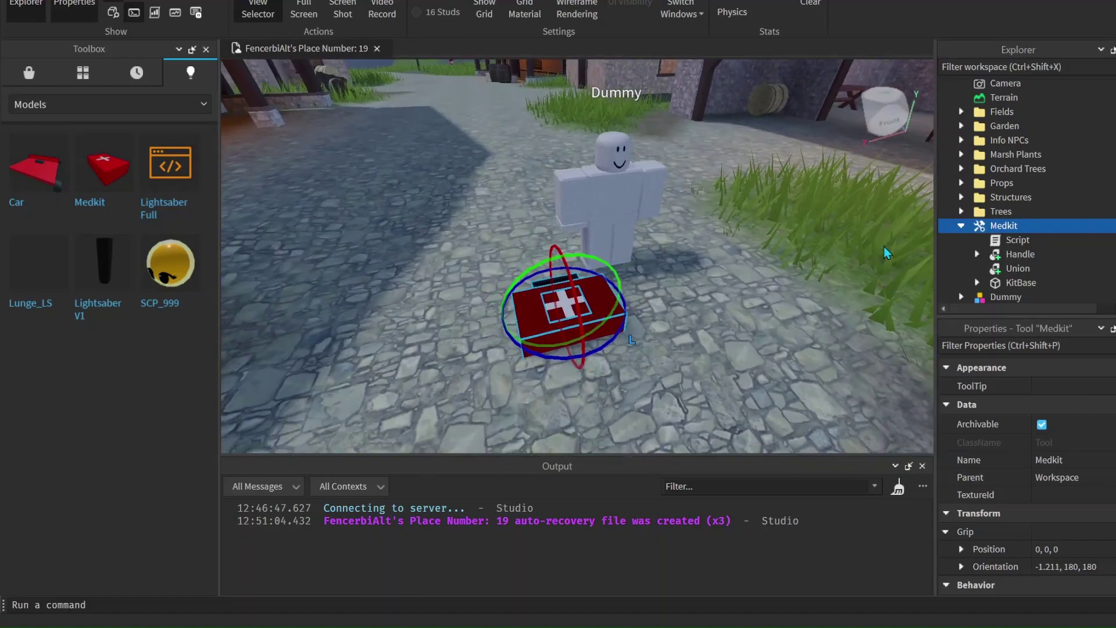
right_drag(884, 249, 885, 262)
mouse_move(1023, 230)
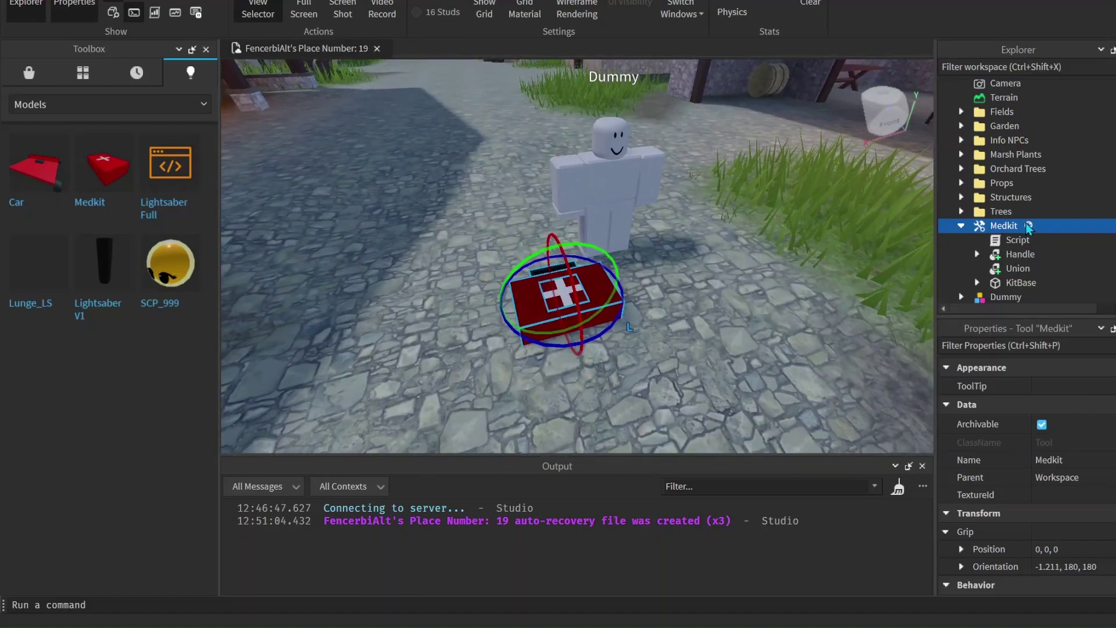
click(1029, 226)
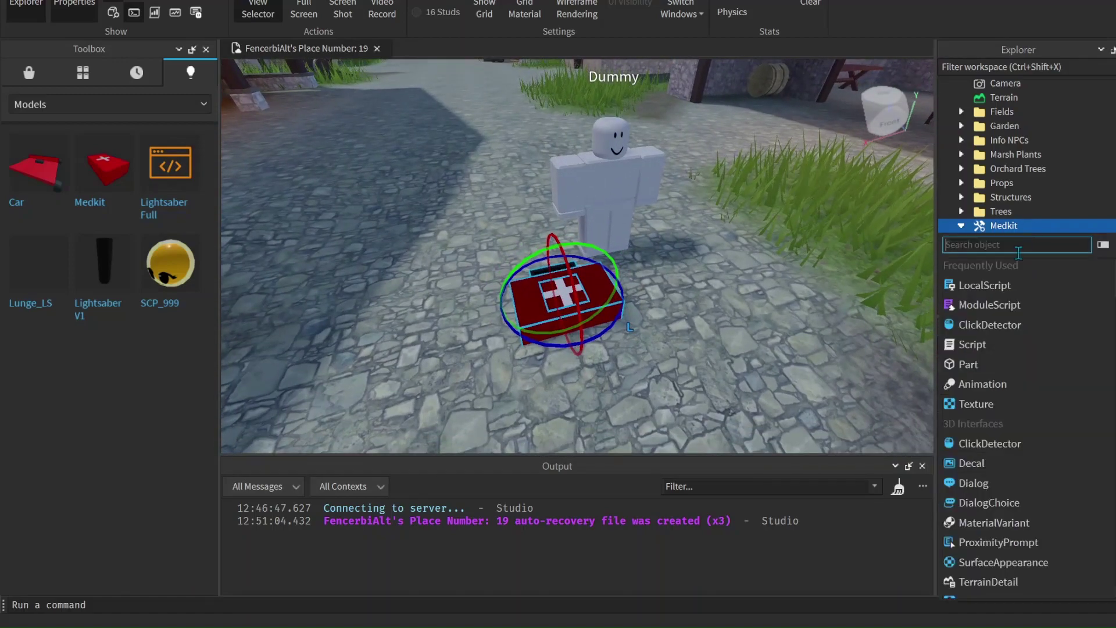
click(985, 346)
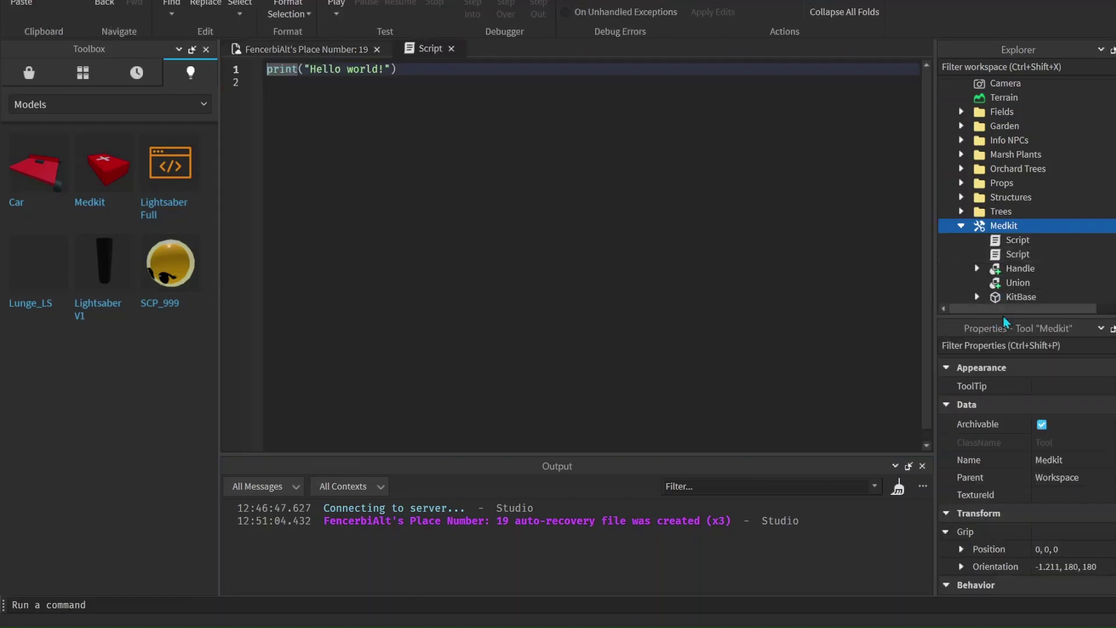
- Rename the Medkit's original script to HealingScript and go back to the new script's code
click(1014, 239)
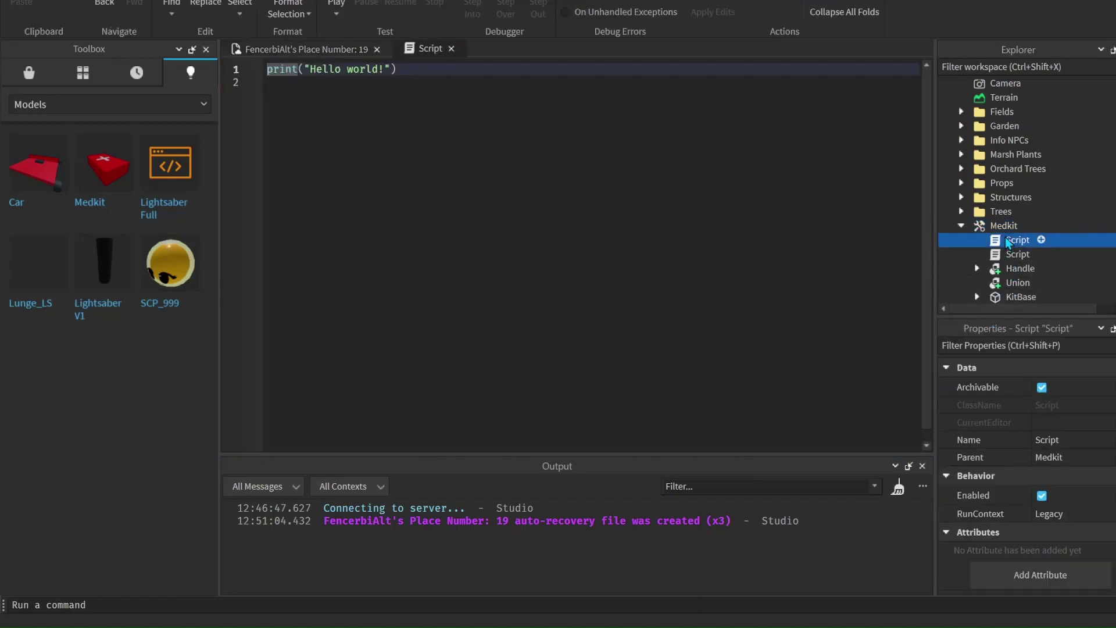
click(1044, 442)
key(BackSpace)
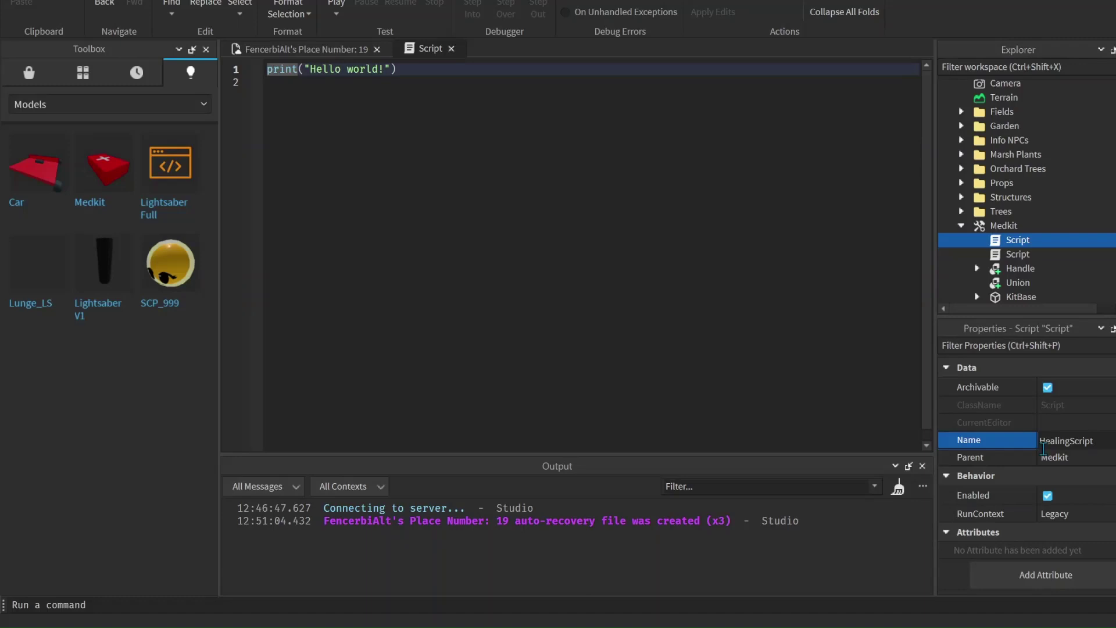
text(HealingScript)
key(Return)
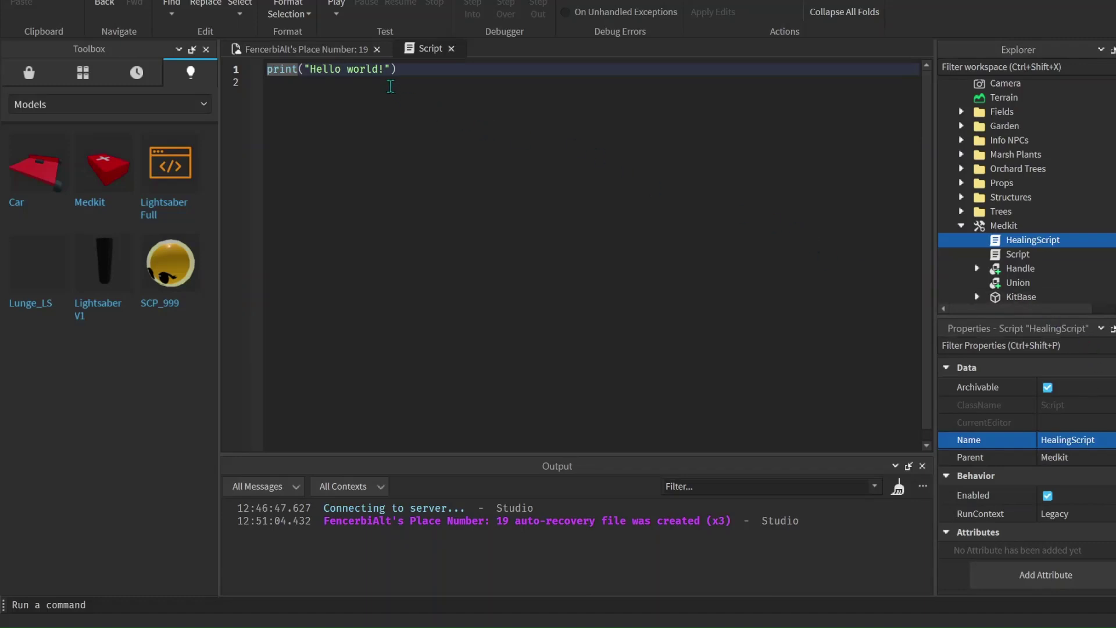
triple_click(370, 68)
click(839, 231)
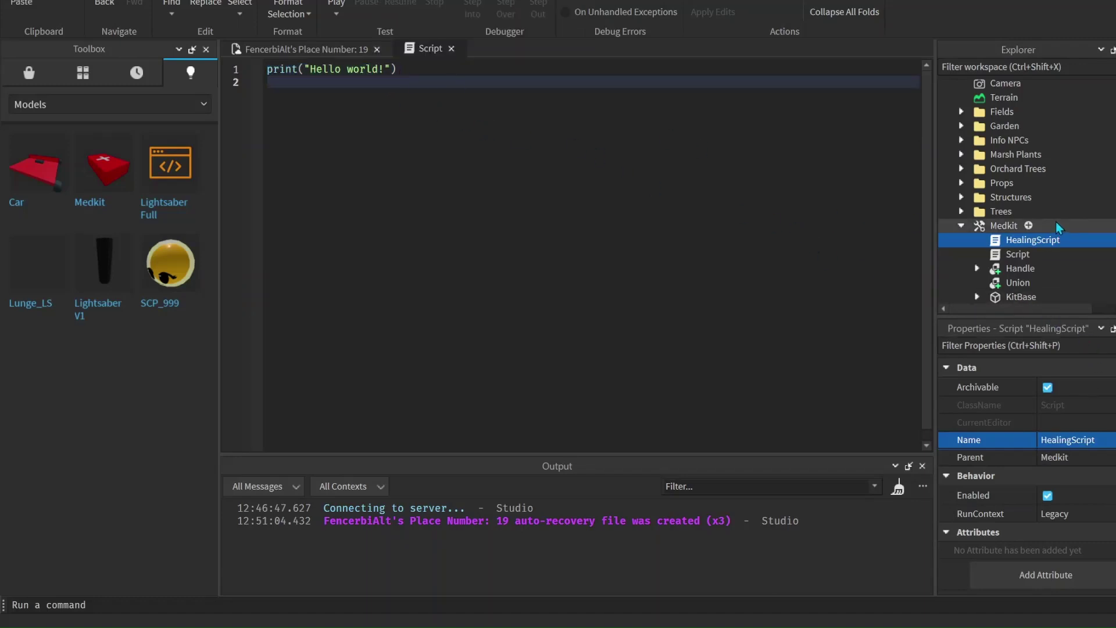
- Collapse the Medkit in the object tree and add a RemoteEvent to ReplicatedStorage
click(961, 226)
scroll(988, 232, down, 5)
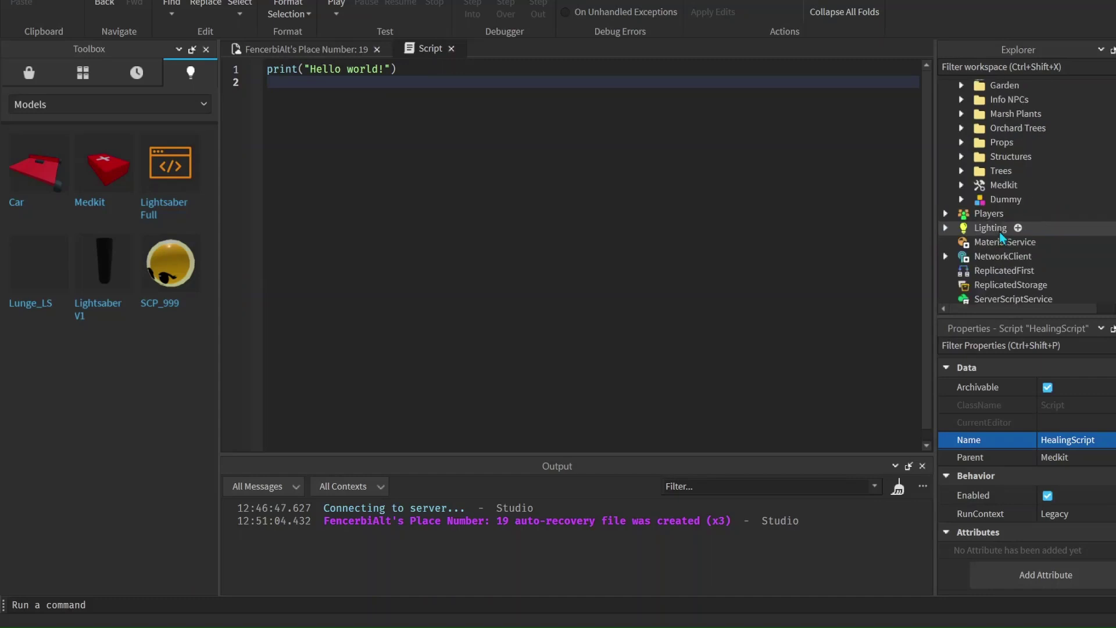
click(1041, 209)
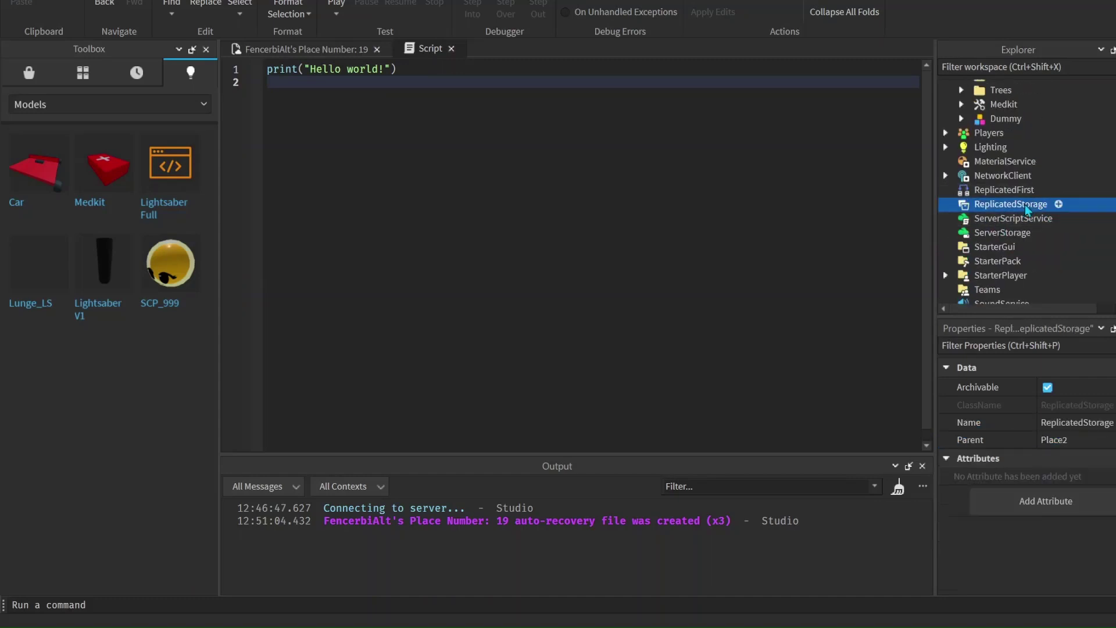
click(1059, 205)
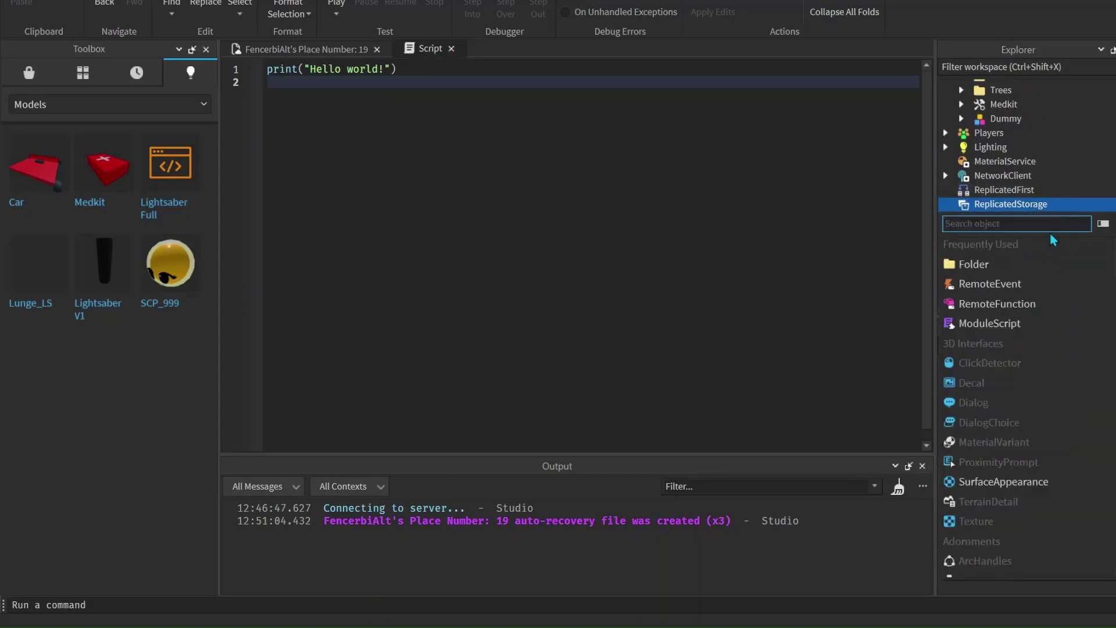
click(1008, 285)
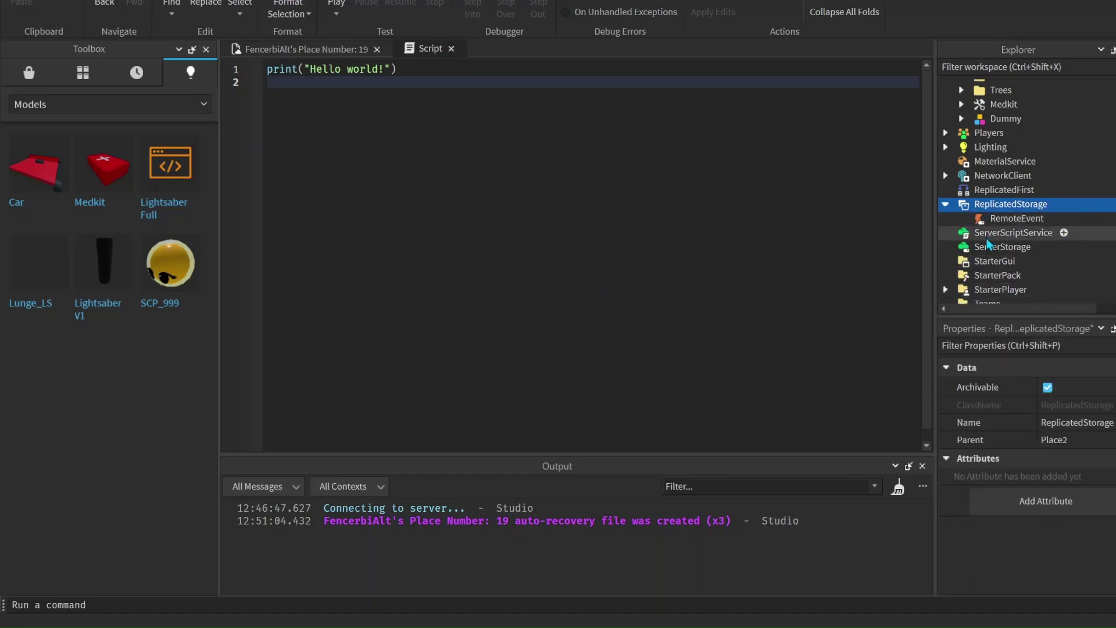
click(1017, 219)
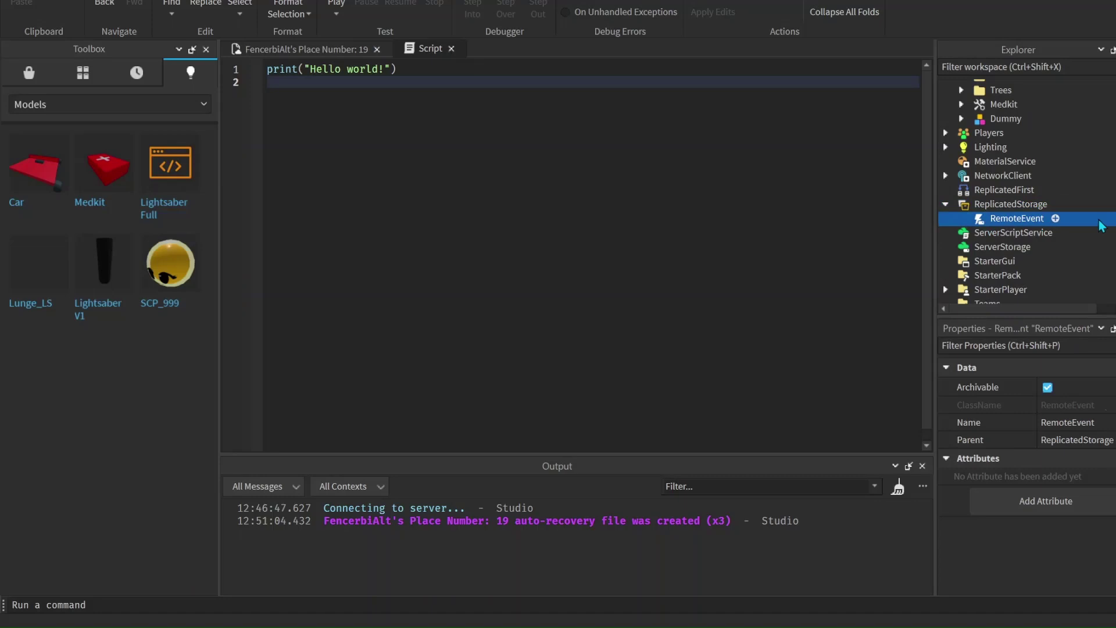
- Add an Animation object to ReplicatedStorage
click(1059, 205)
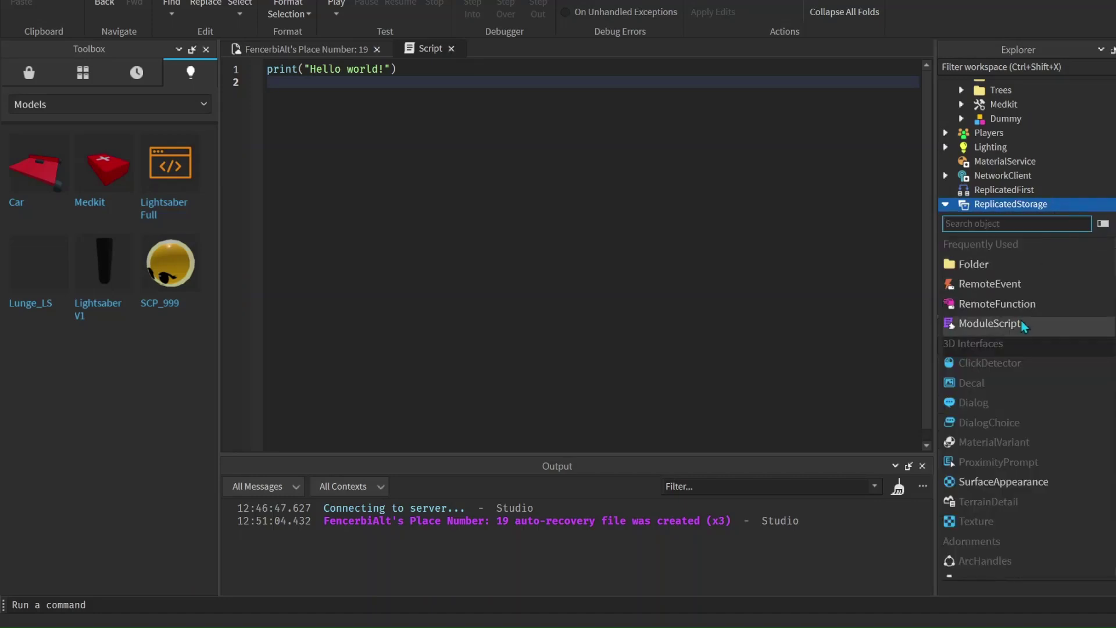
text(anima)
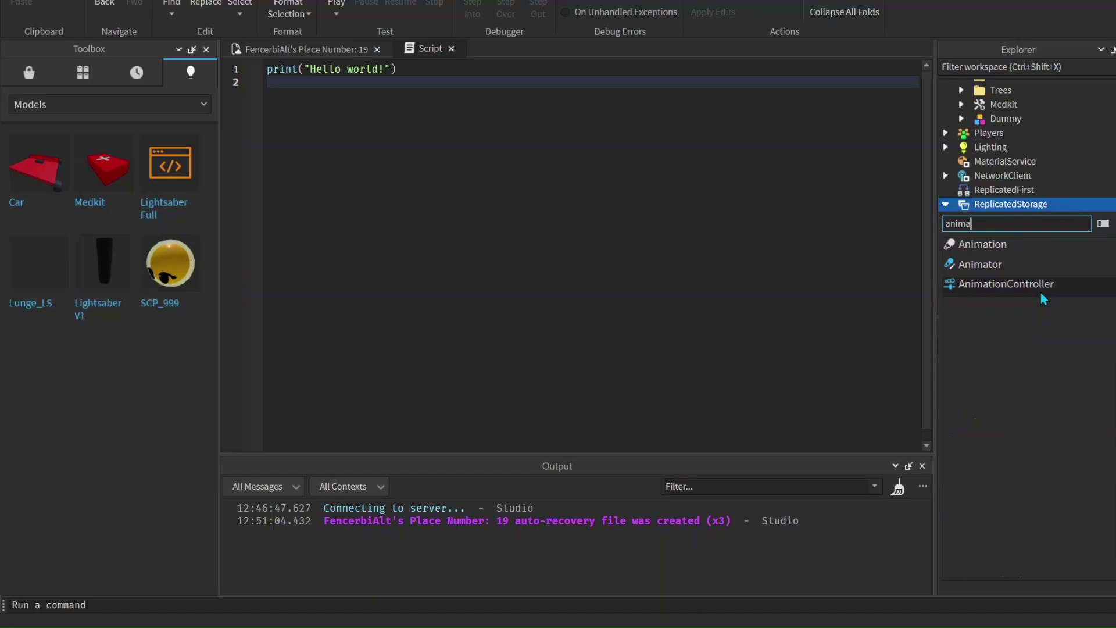
click(1012, 244)
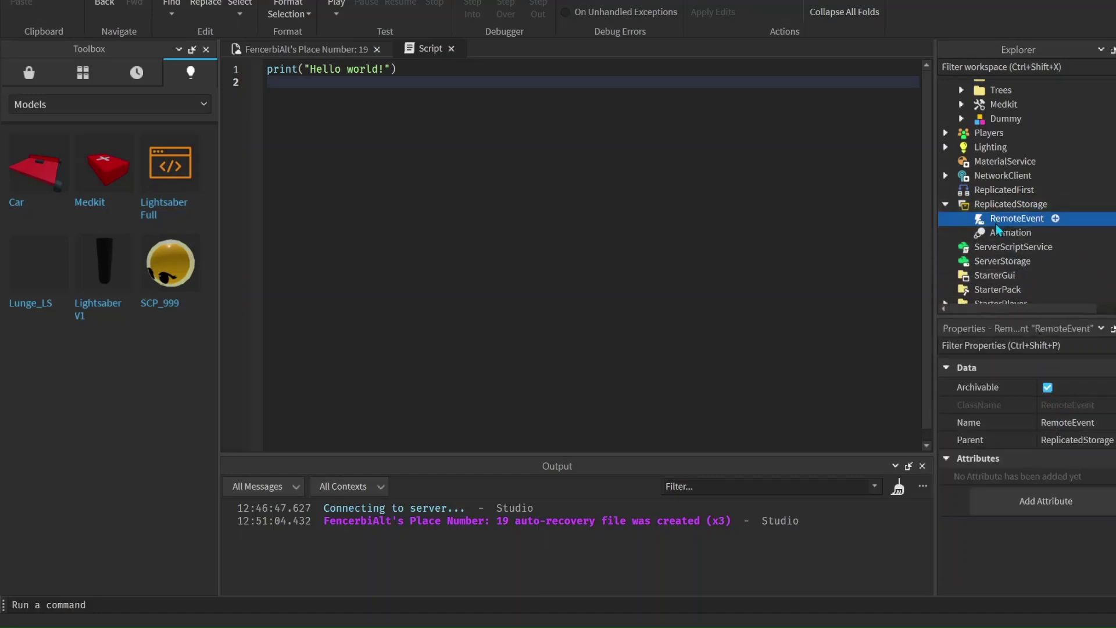
- Paste the copied asset ID as the AnimationId of the Animation in ReplicatedStorage, and select the RemoteEvent
click(997, 232)
click(1078, 405)
key(ctrl+v)
key(Return)
click(992, 206)
click(993, 219)
- Examine the Medkit beside the dummy in the 3D view, select it, and return to the new script
click(301, 49)
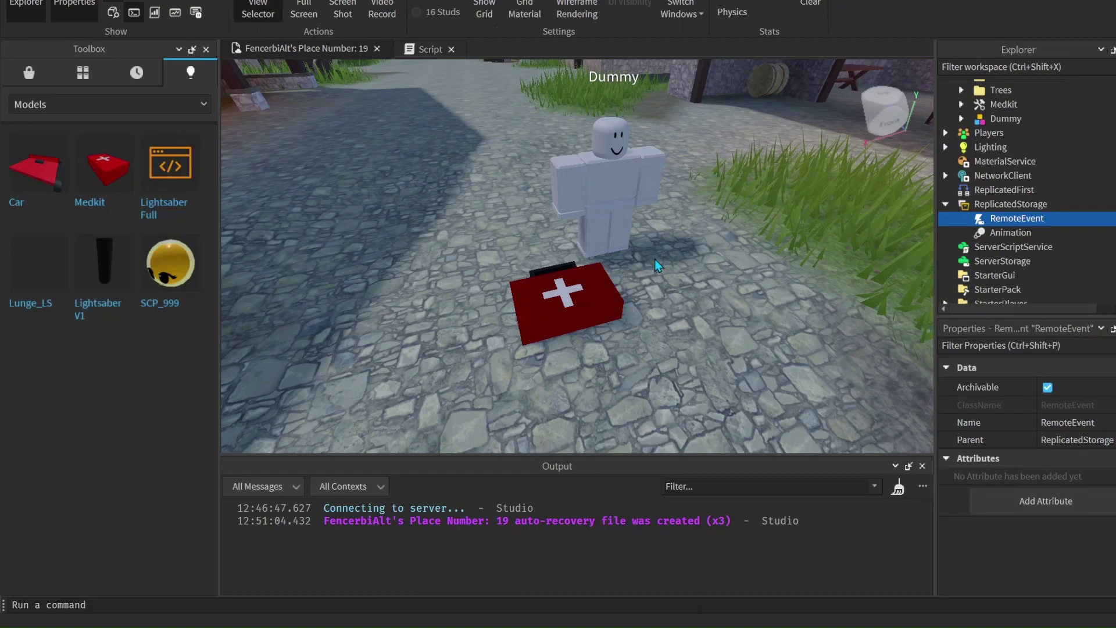
scroll(580, 316, up, 3)
scroll(603, 316, down, 3)
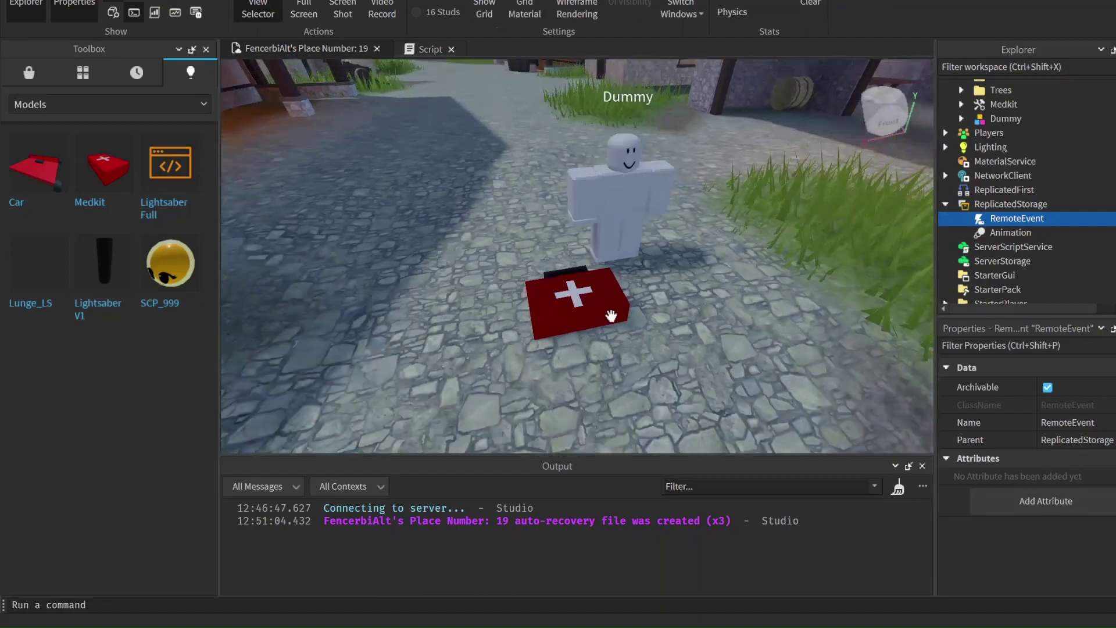
scroll(618, 316, up, 2)
right_drag(618, 316, 629, 322)
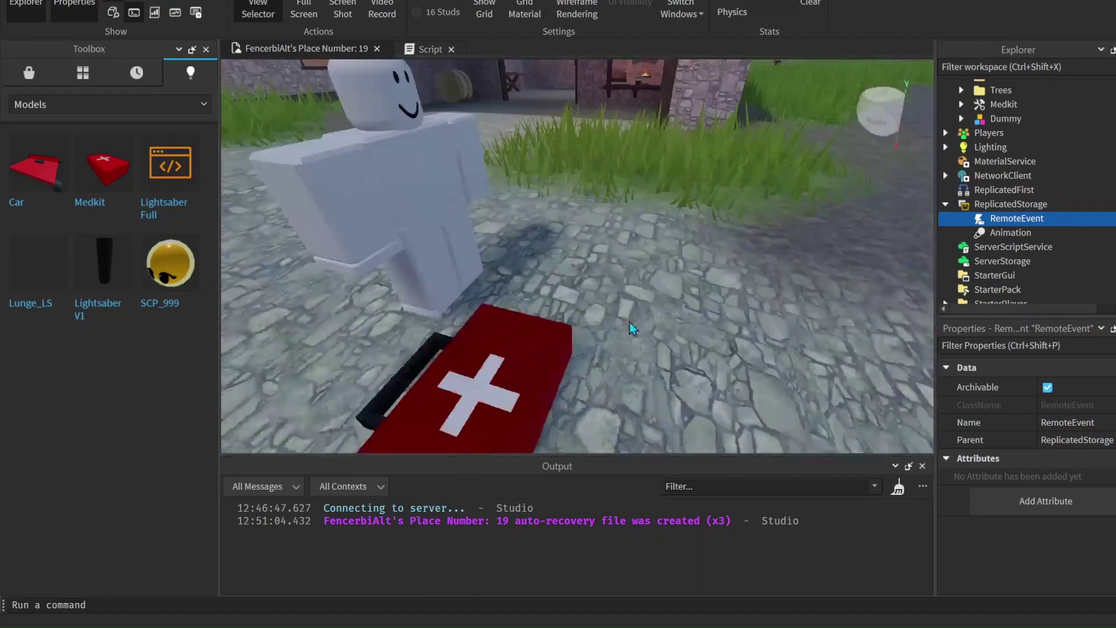
scroll(633, 328, down, 3)
scroll(617, 323, up, 1)
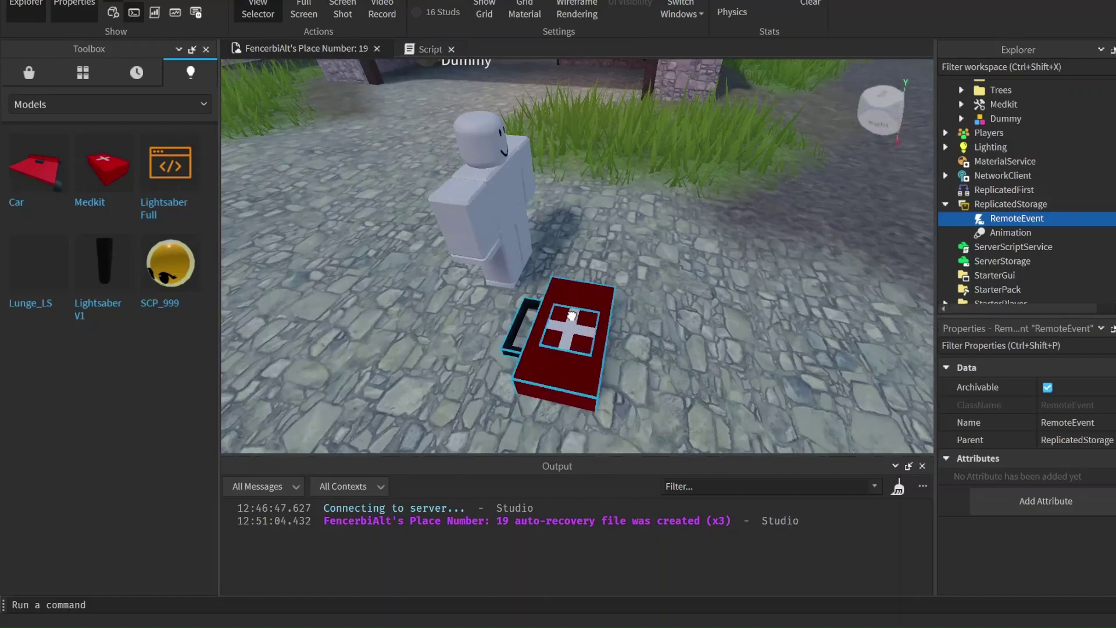
click(573, 317)
click(432, 52)
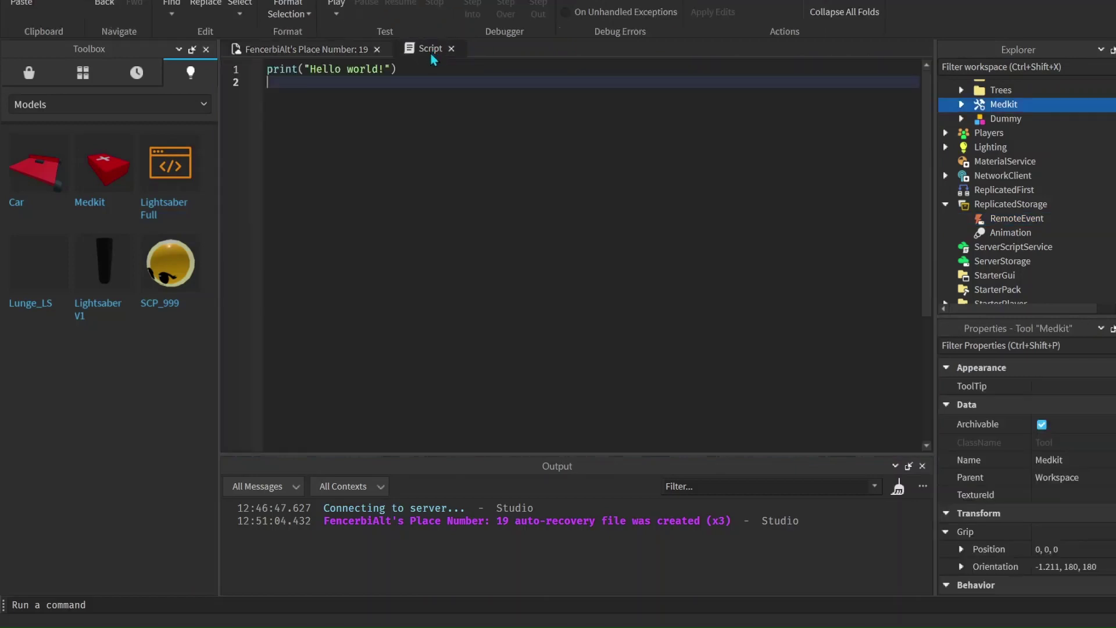